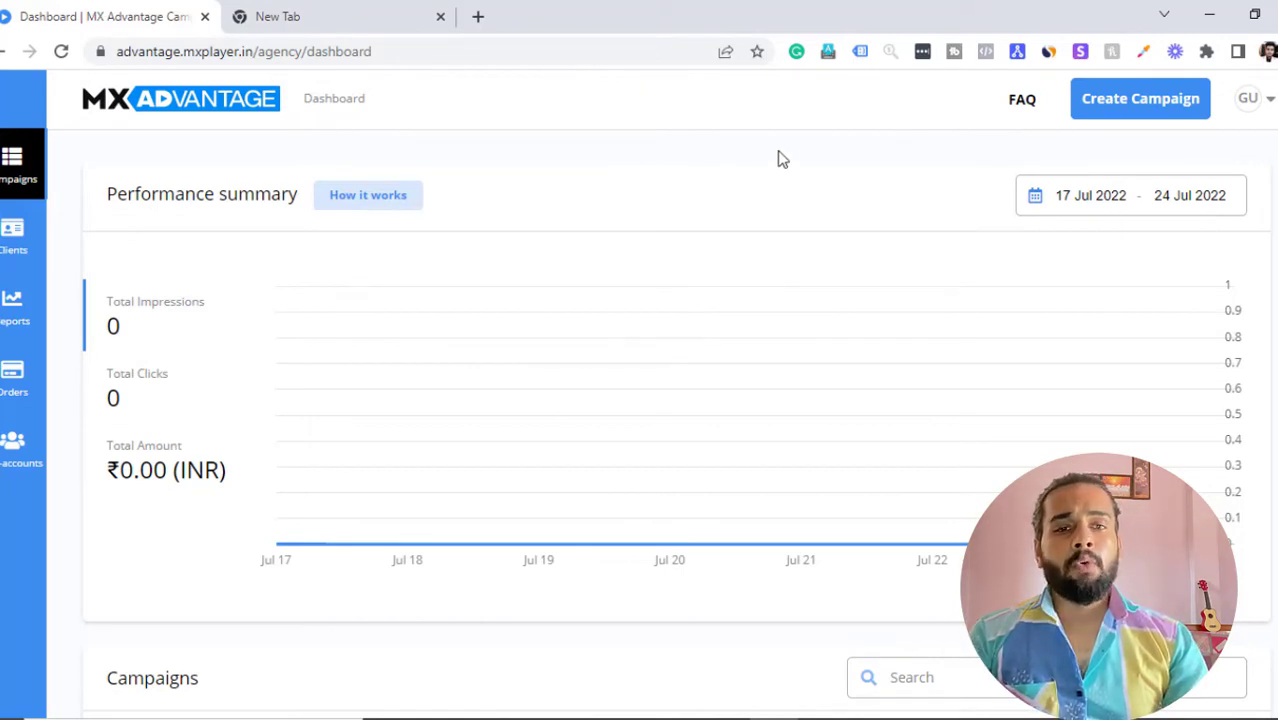
# - Start a new campaign for the existing client and choose Image as the campaign type
pyautogui.click(1146, 106)
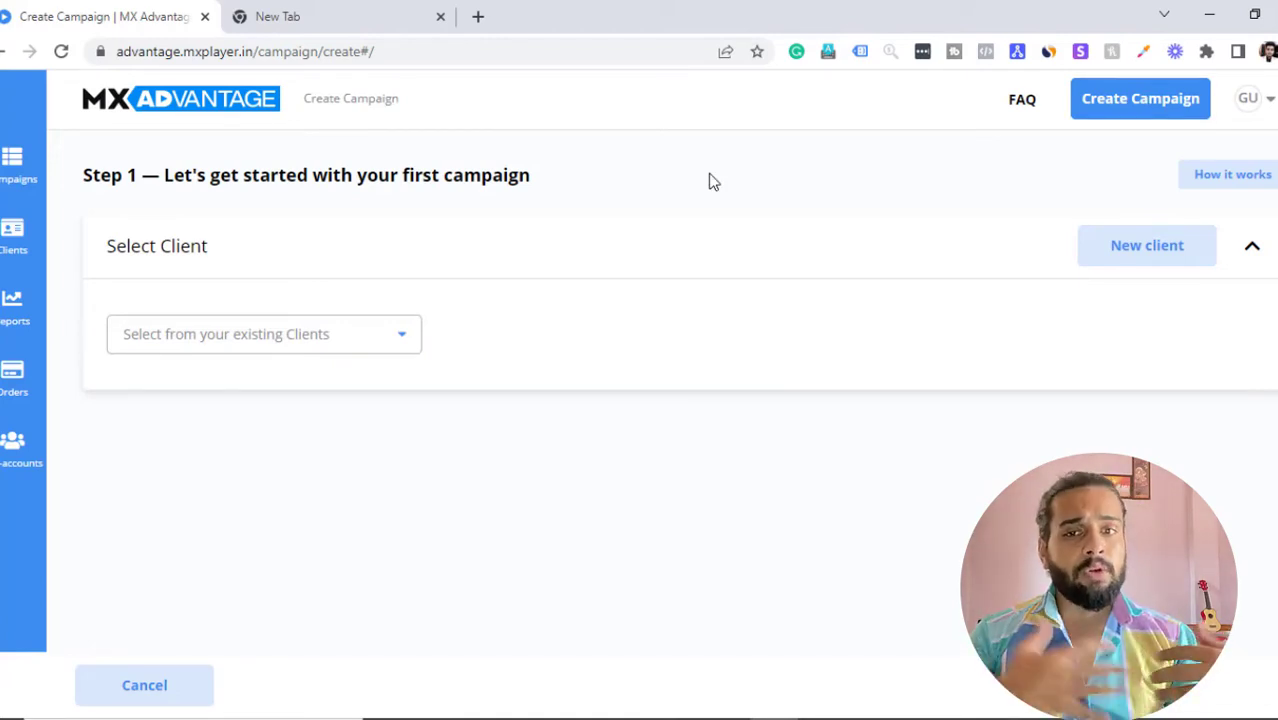
pyautogui.click(411, 336)
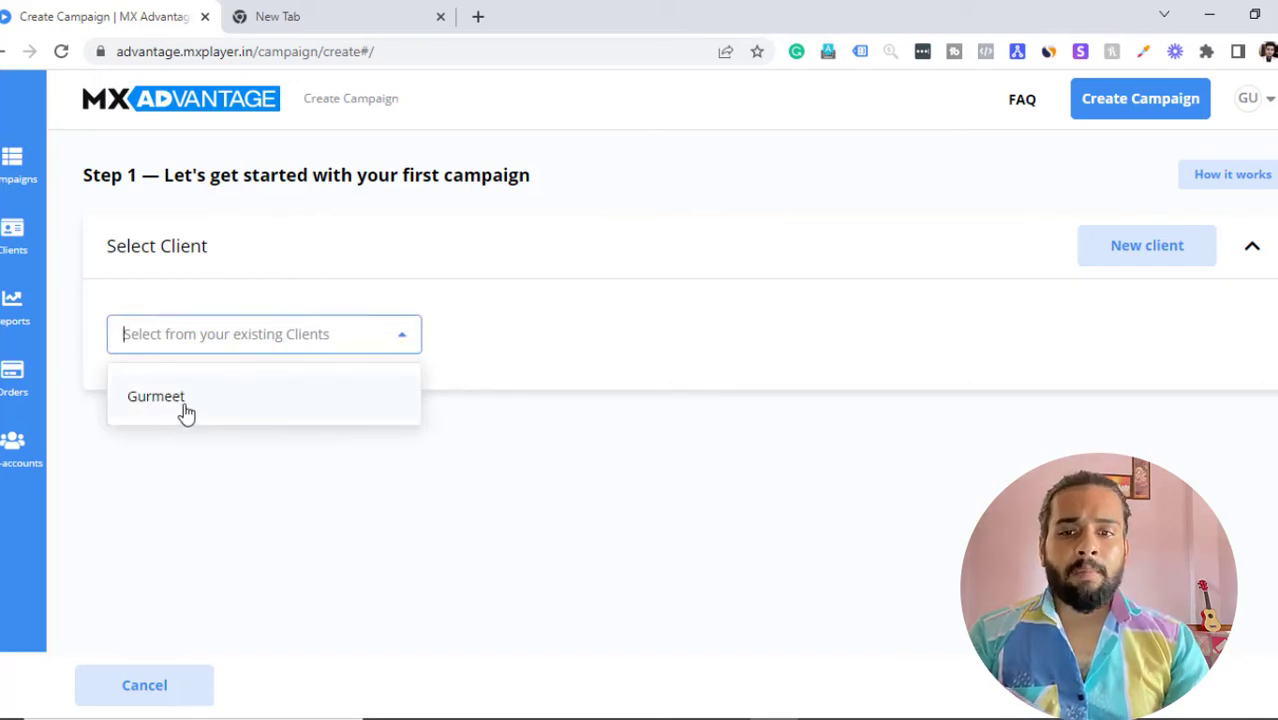
pyautogui.click(185, 410)
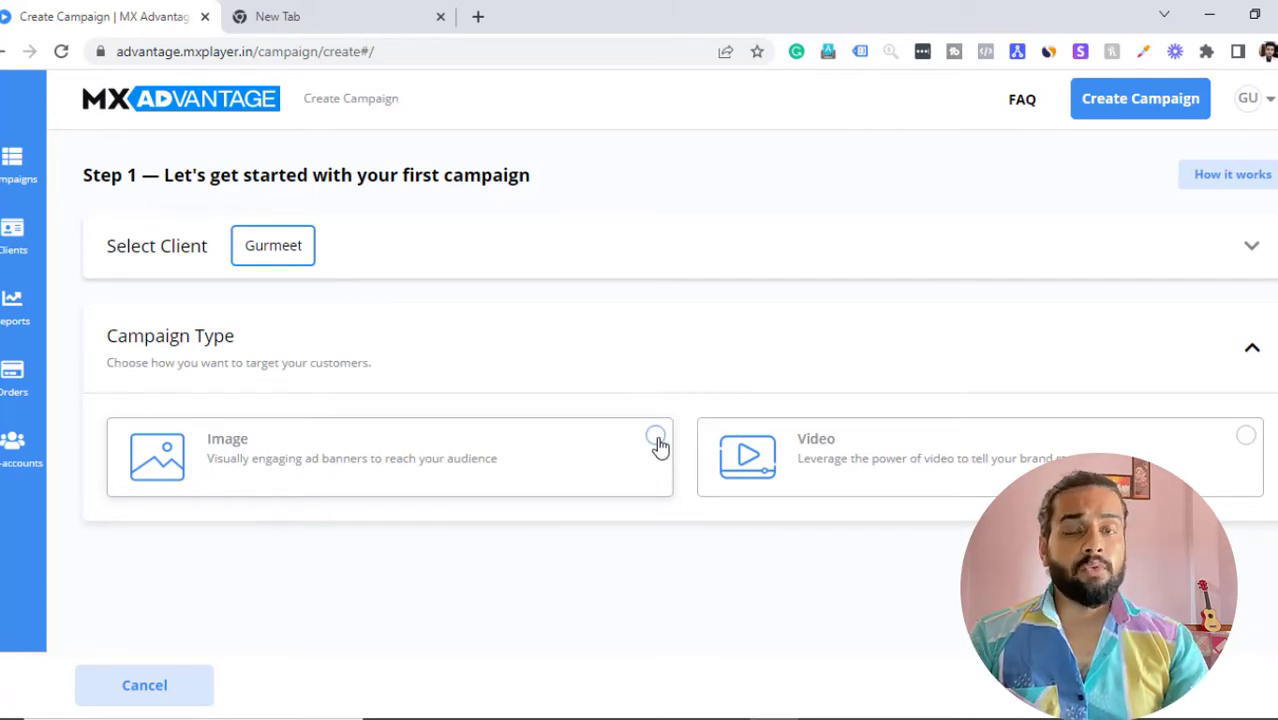
pyautogui.click(656, 440)
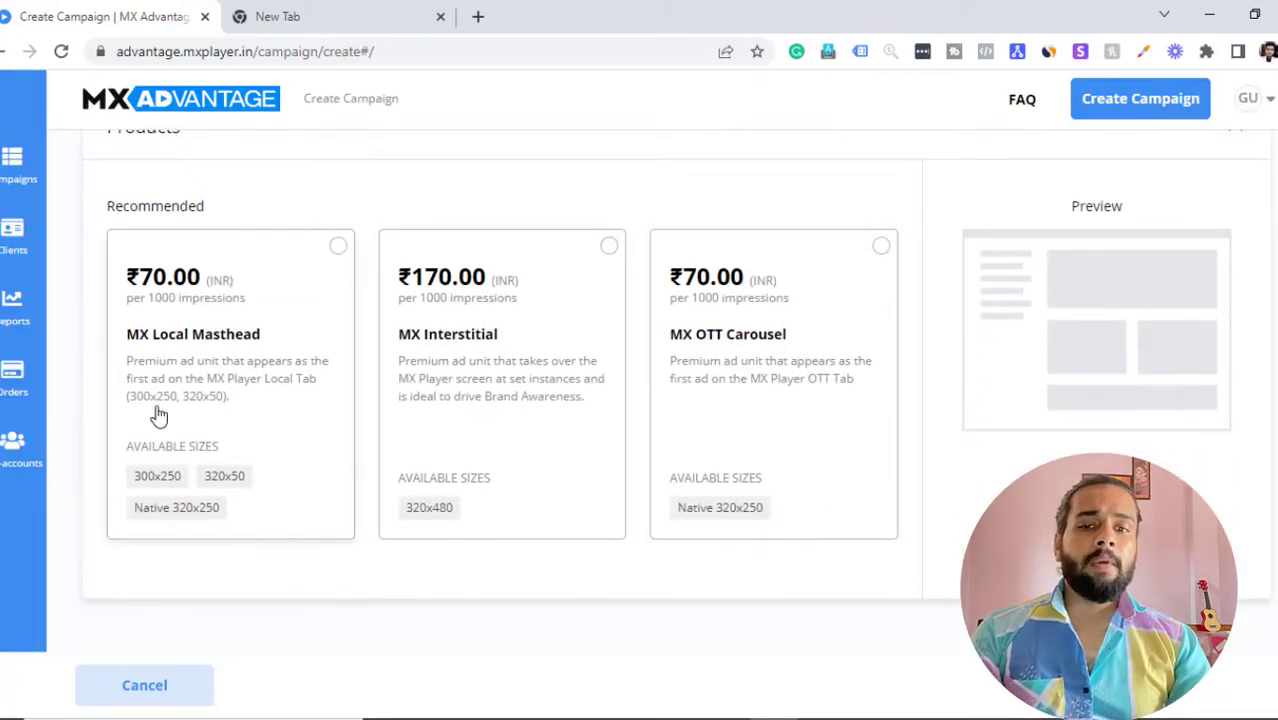
# - Select the MX Local Masthead product for the campaign and continue to the schedule and budget settings
pyautogui.scroll(1, 158, 415)
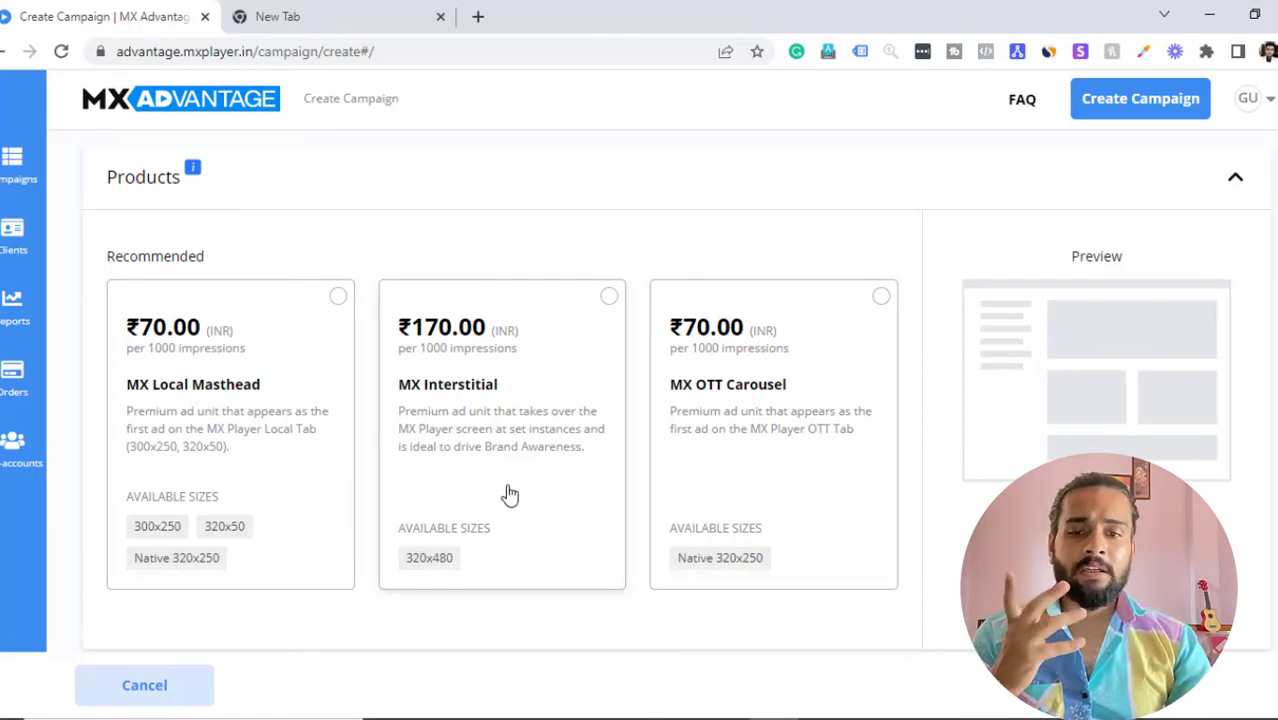
pyautogui.scroll(-1, 510, 494)
pyautogui.scroll(-1, 510, 494)
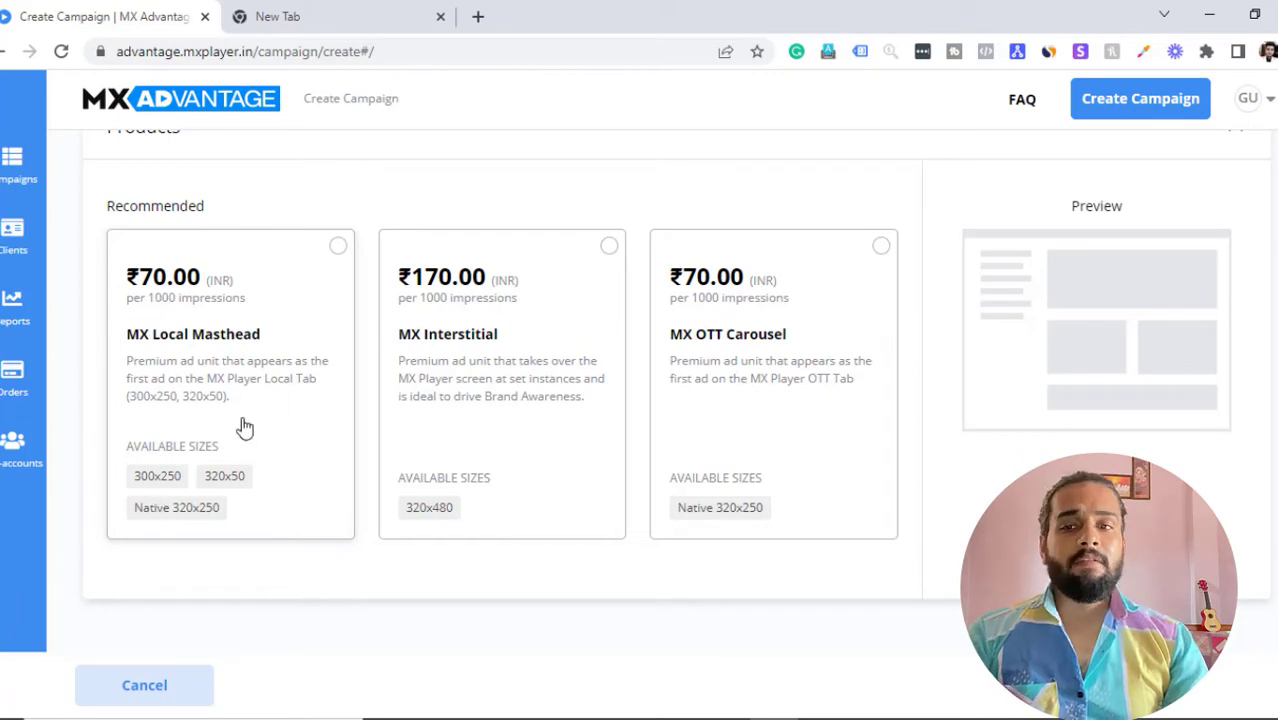
pyautogui.click(323, 325)
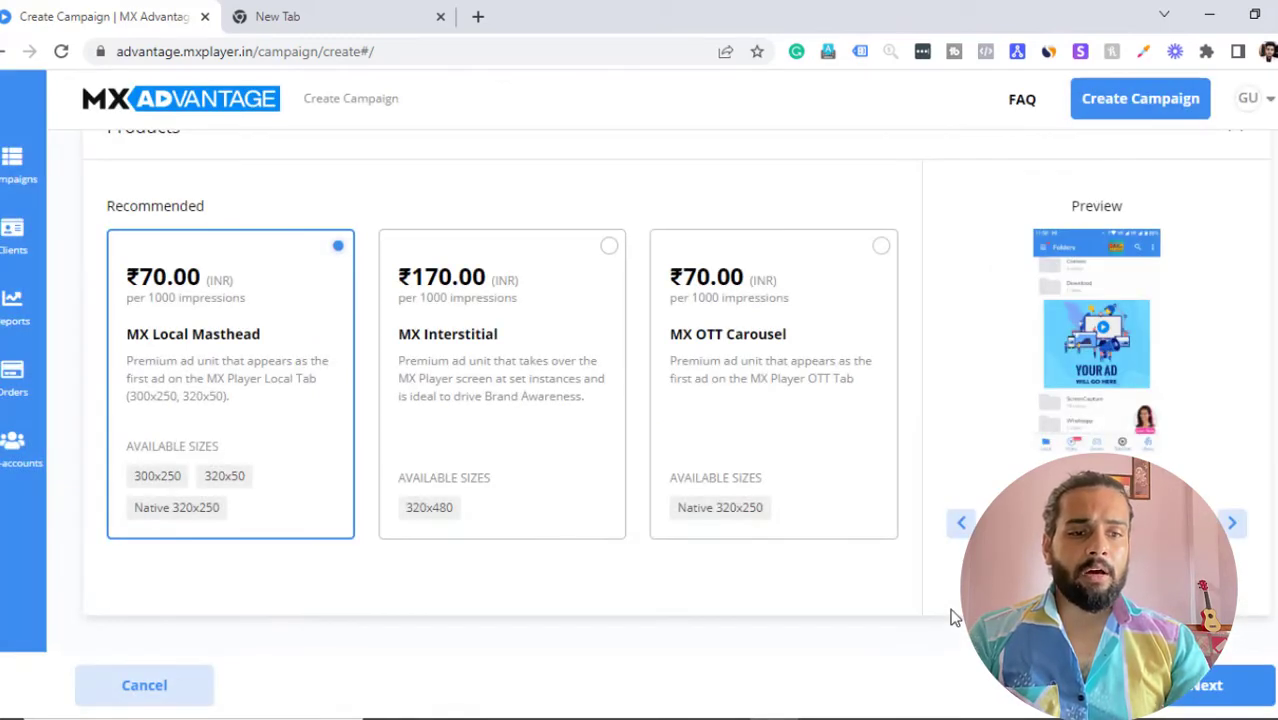
pyautogui.click(1238, 697)
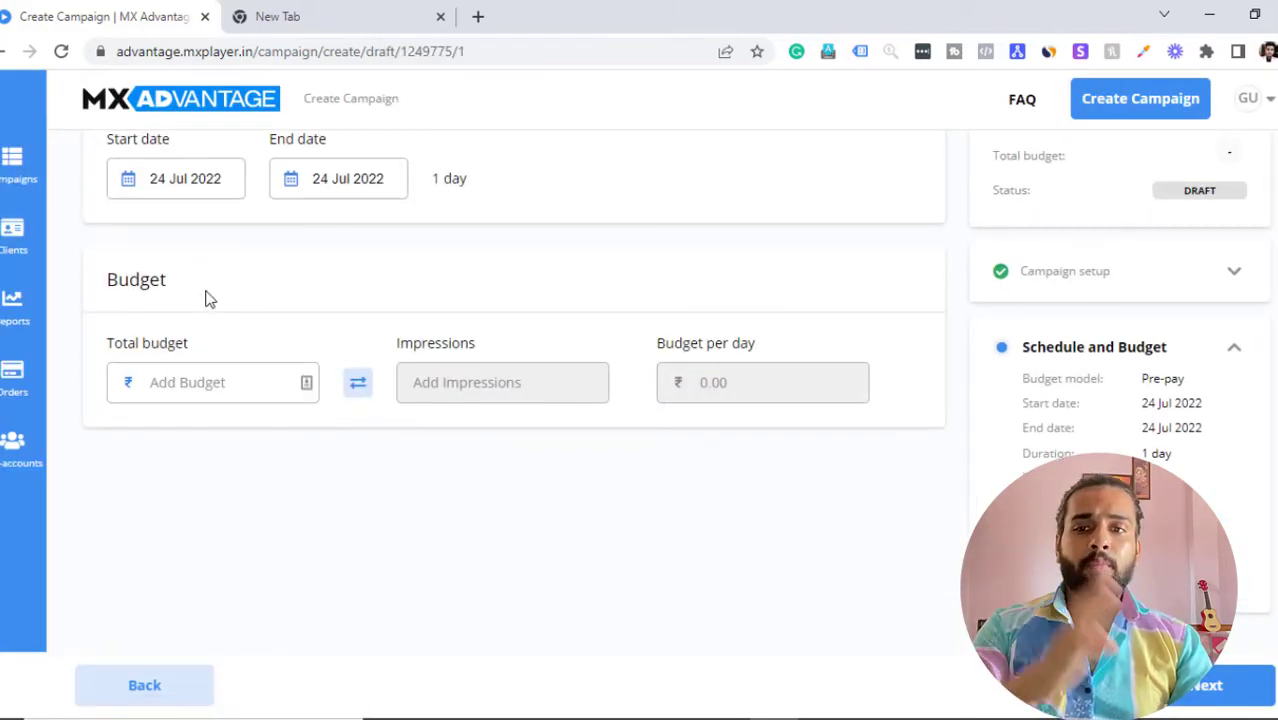
# - Set the campaign's total budget to ₹2500
pyautogui.scroll(3, 208, 298)
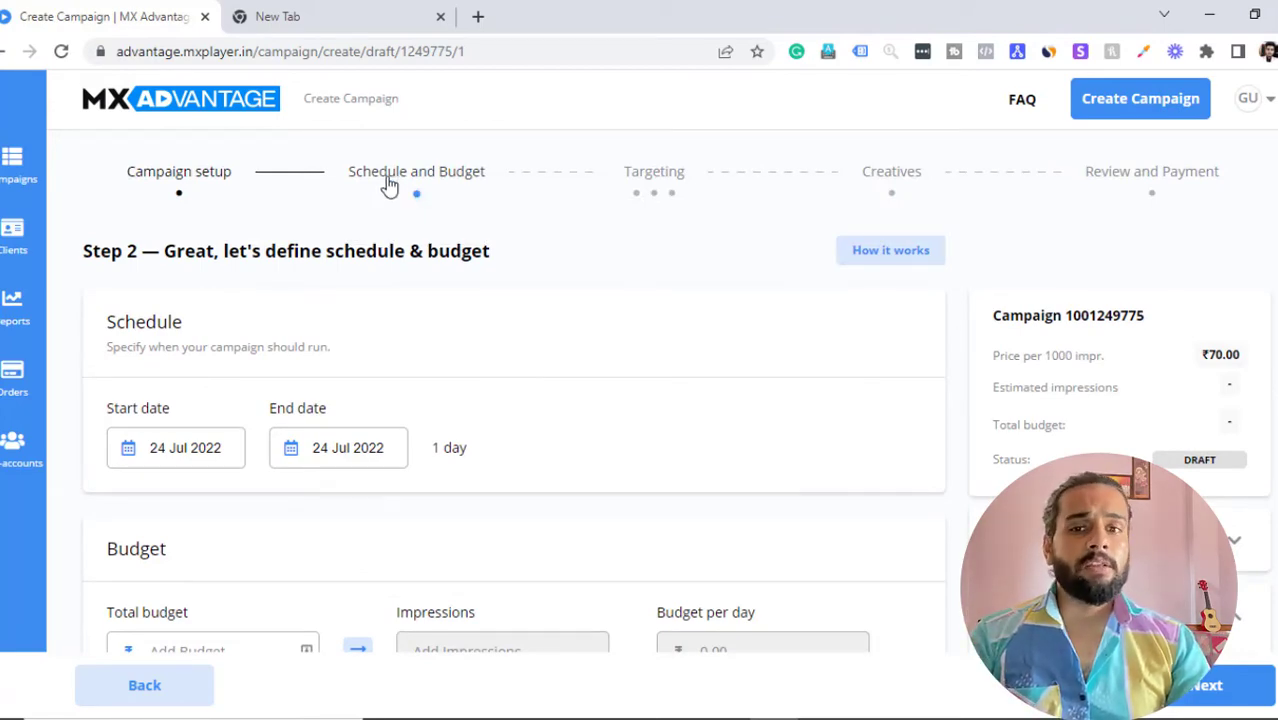
pyautogui.scroll(-3, 370, 380)
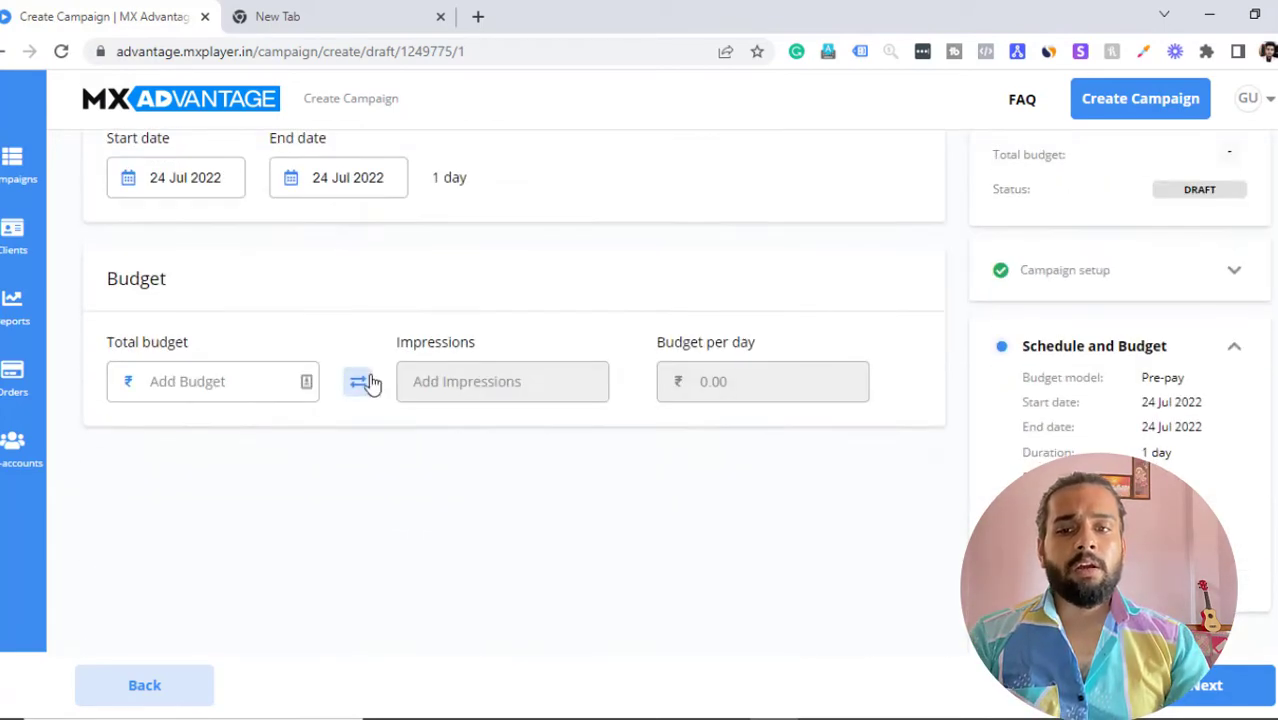
pyautogui.click(224, 391)
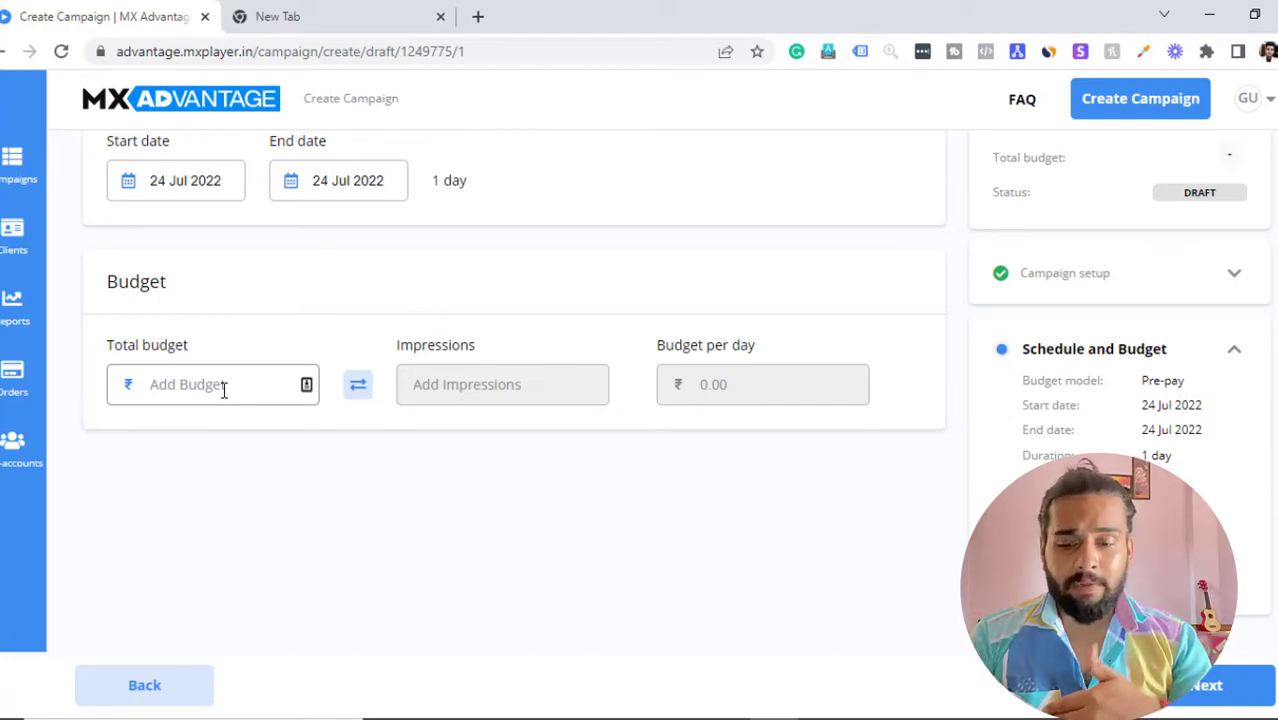
pyautogui.write('2500')
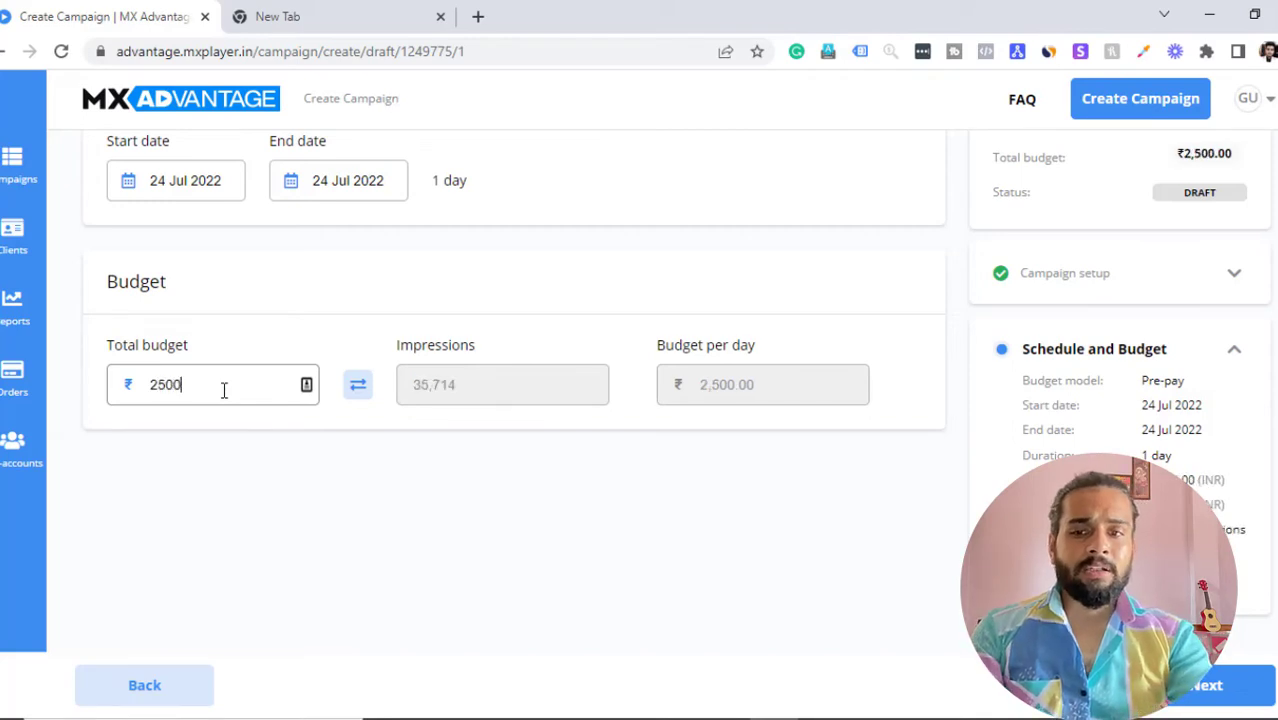
# - Try a total budget of ₹250, and restore it to ₹2500
pyautogui.click(266, 457)
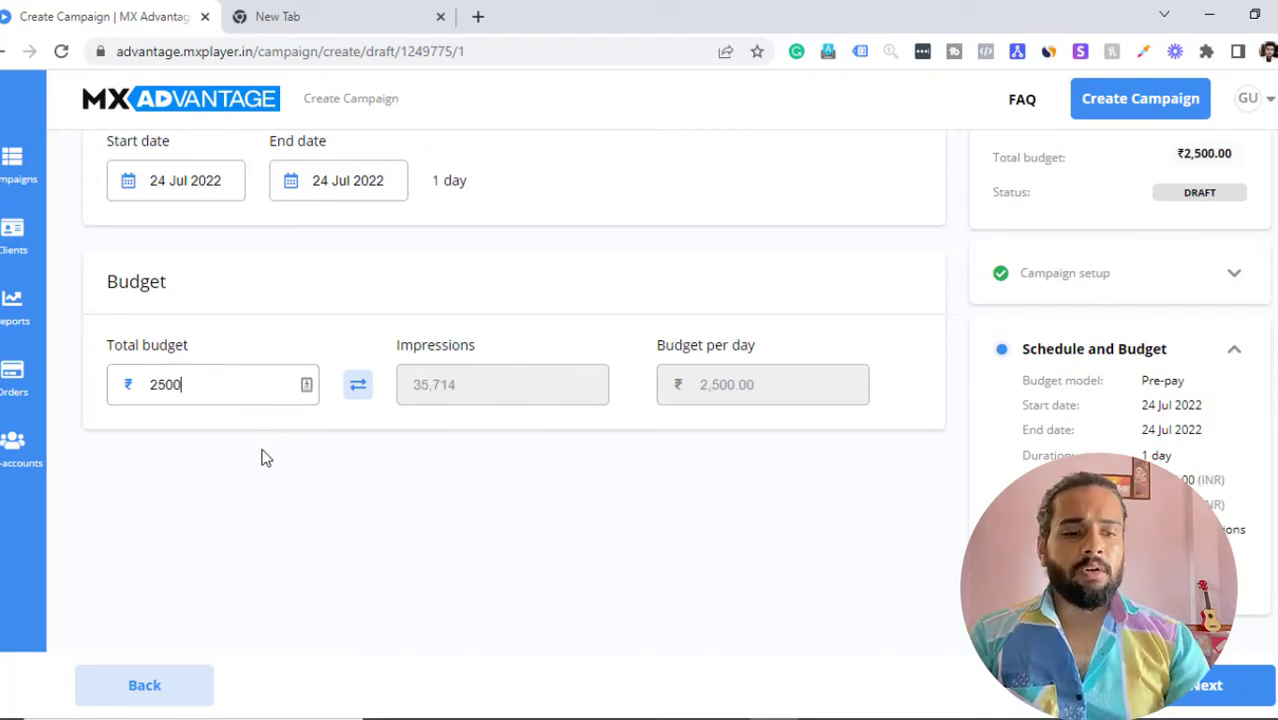
pyautogui.press('BackSpace')
pyautogui.click(266, 457)
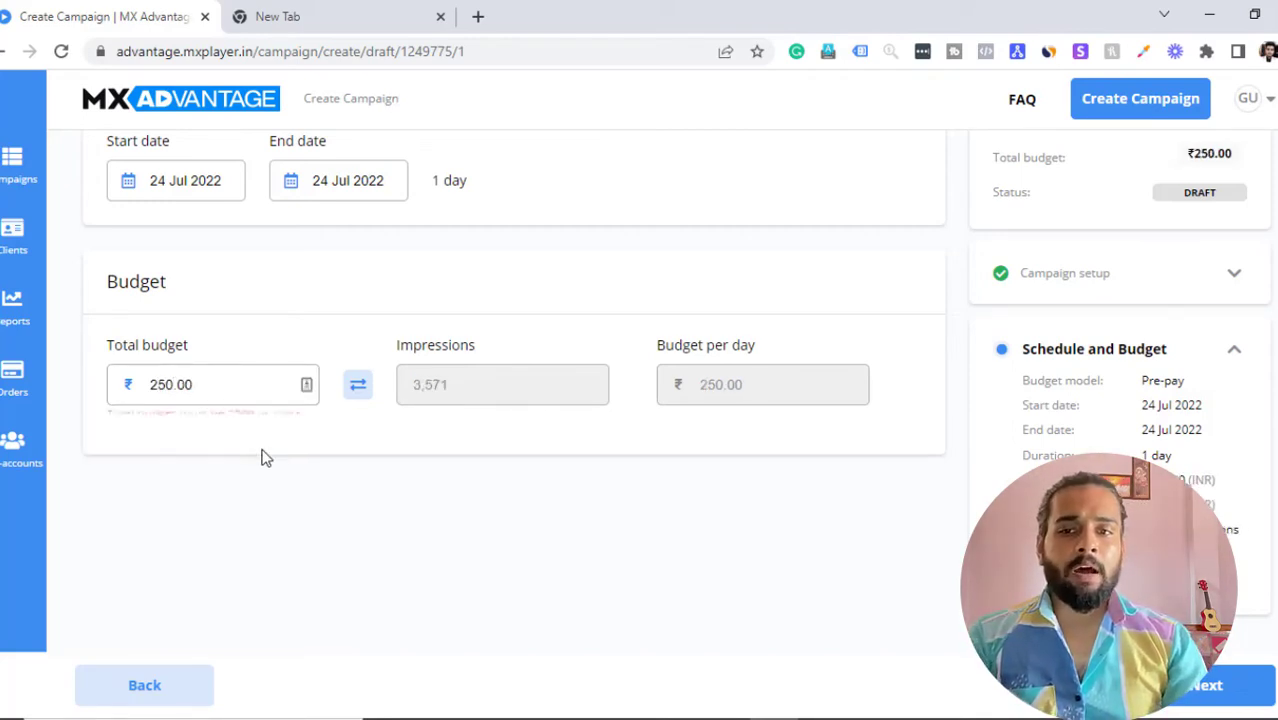
pyautogui.click(218, 401)
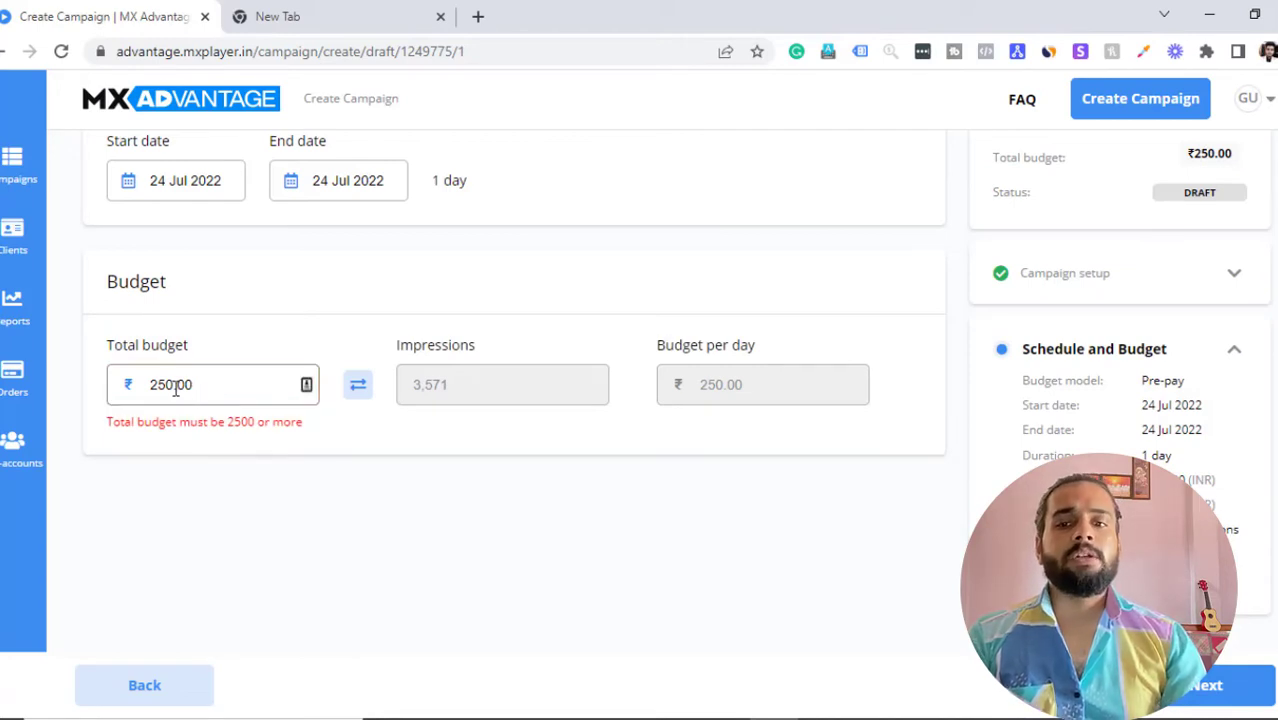
pyautogui.write('0')
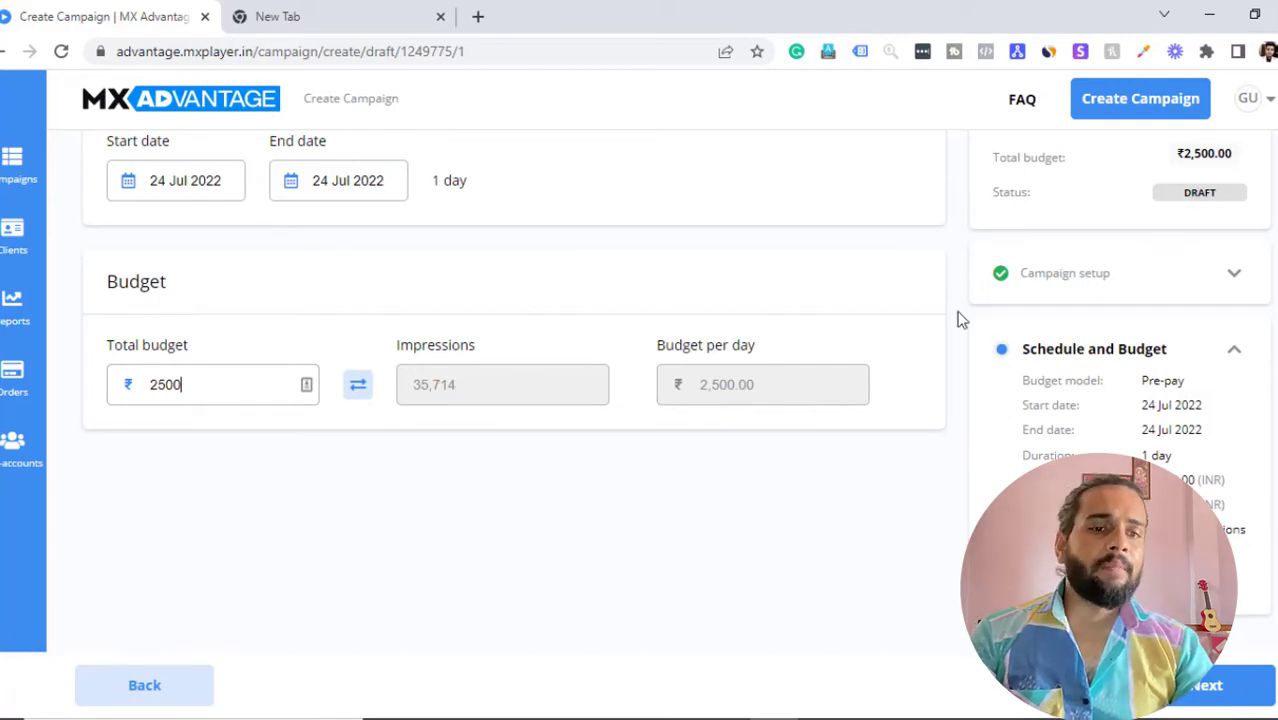
# - Advance to geographic targeting, add the country India as the target location and save it by continuing to time scheduling
pyautogui.click(1210, 690)
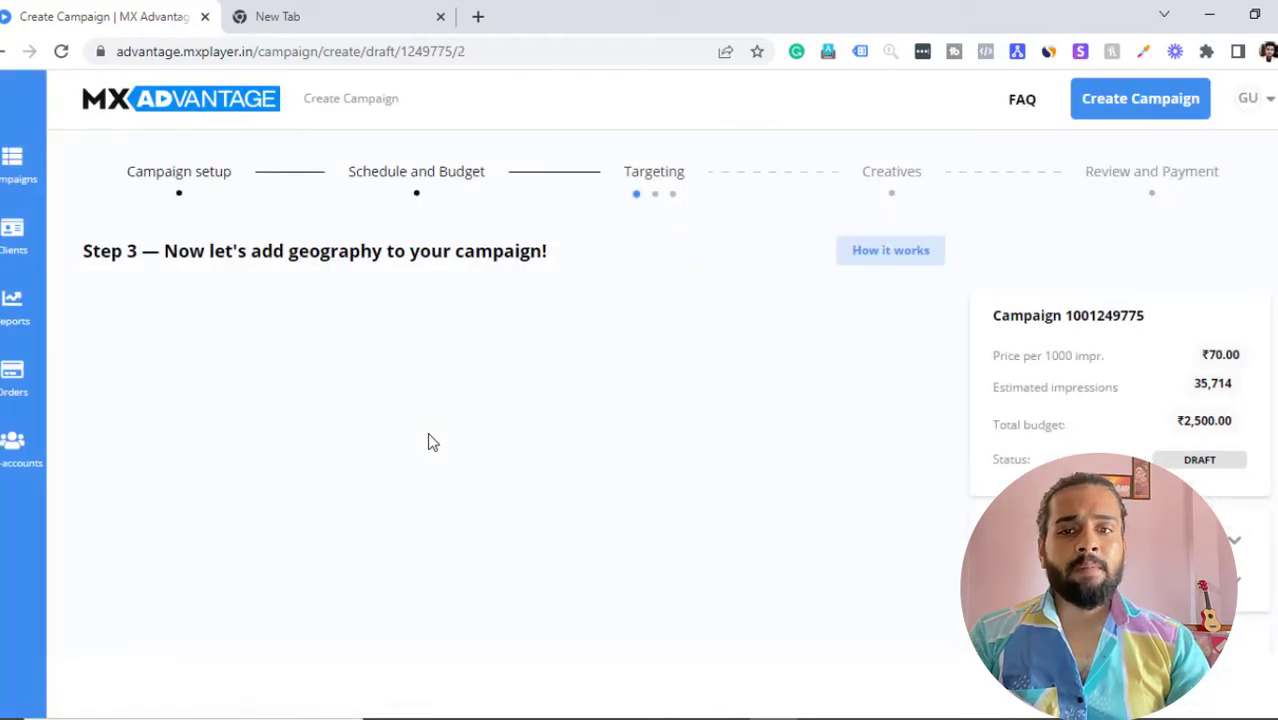
pyautogui.scroll(-2, 430, 443)
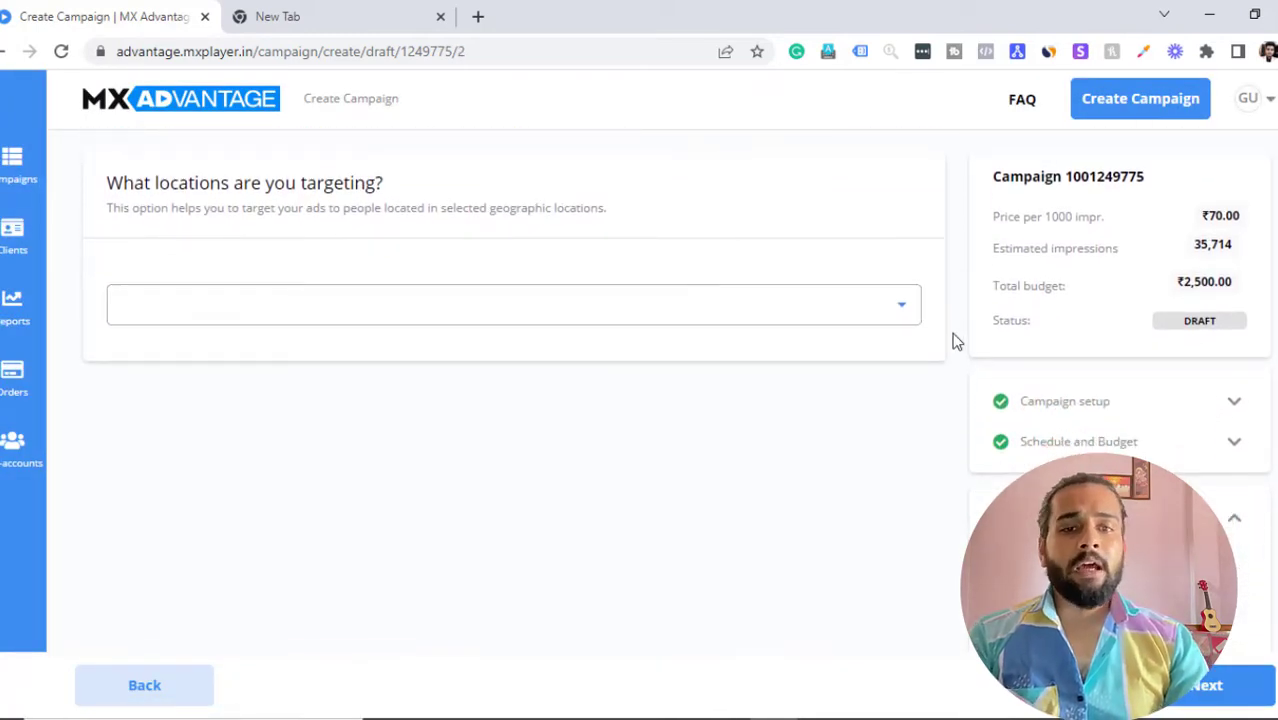
pyautogui.click(894, 307)
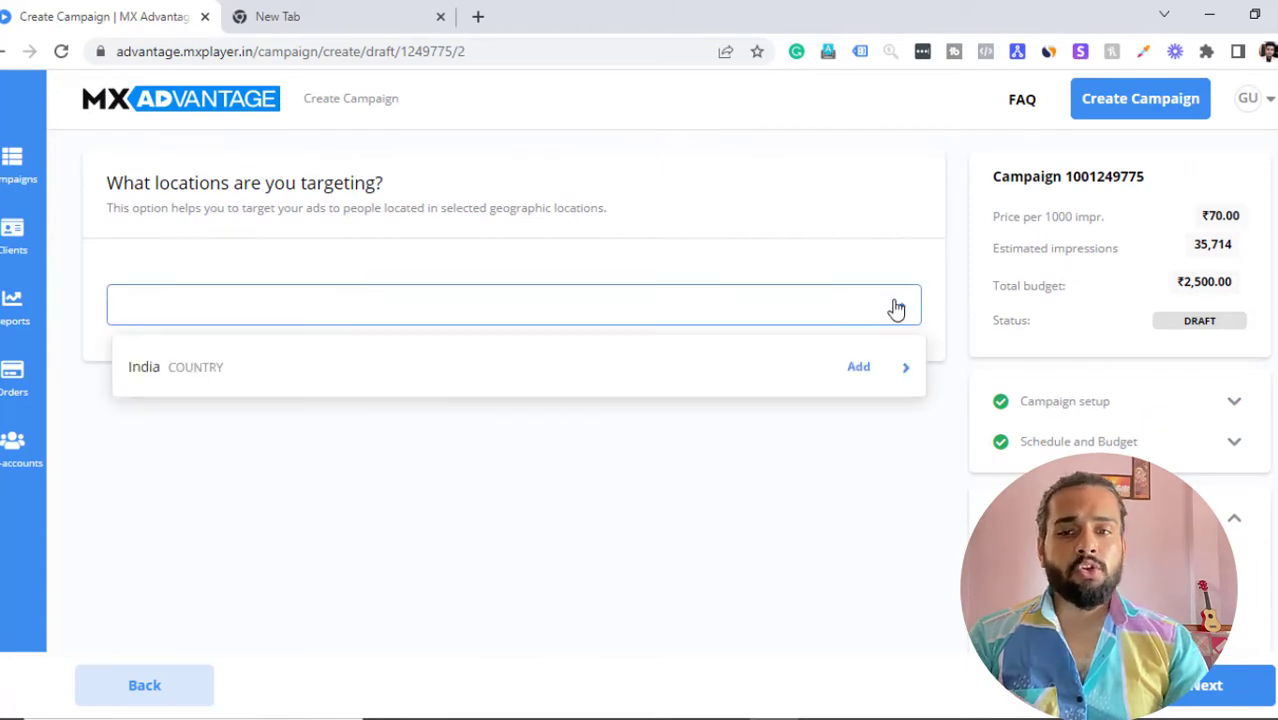
pyautogui.click(438, 384)
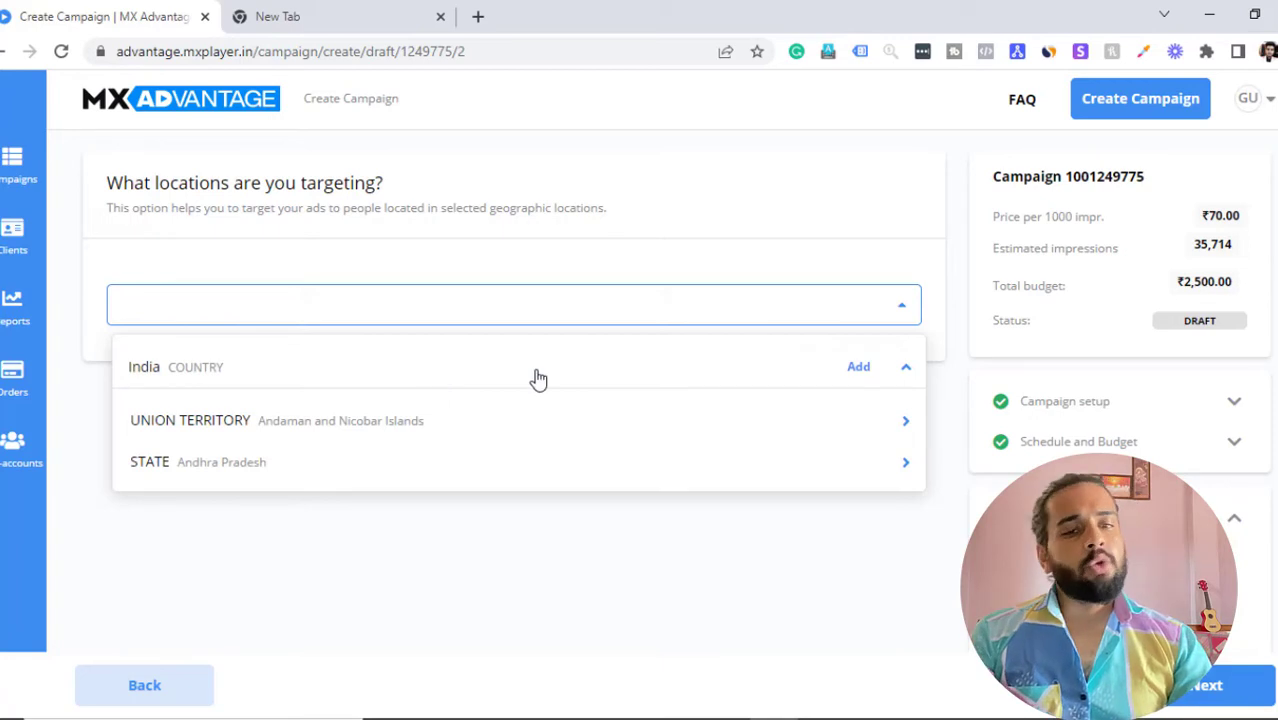
pyautogui.click(858, 370)
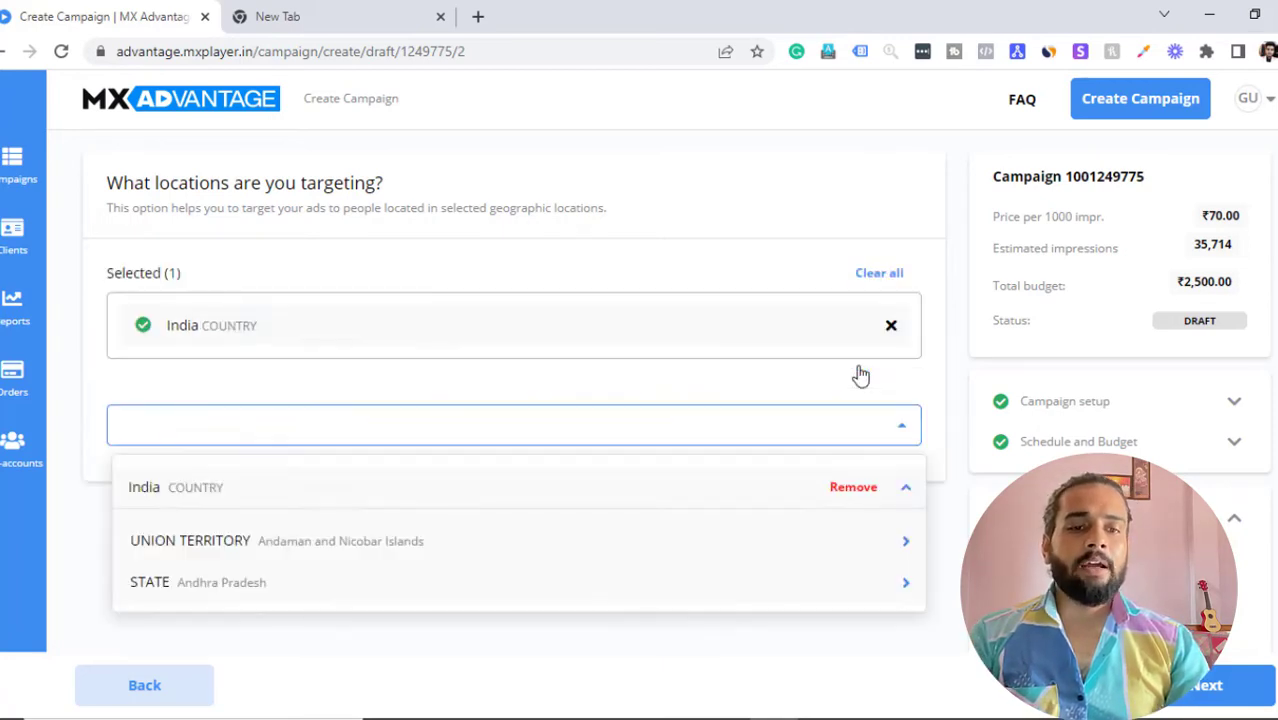
pyautogui.click(941, 374)
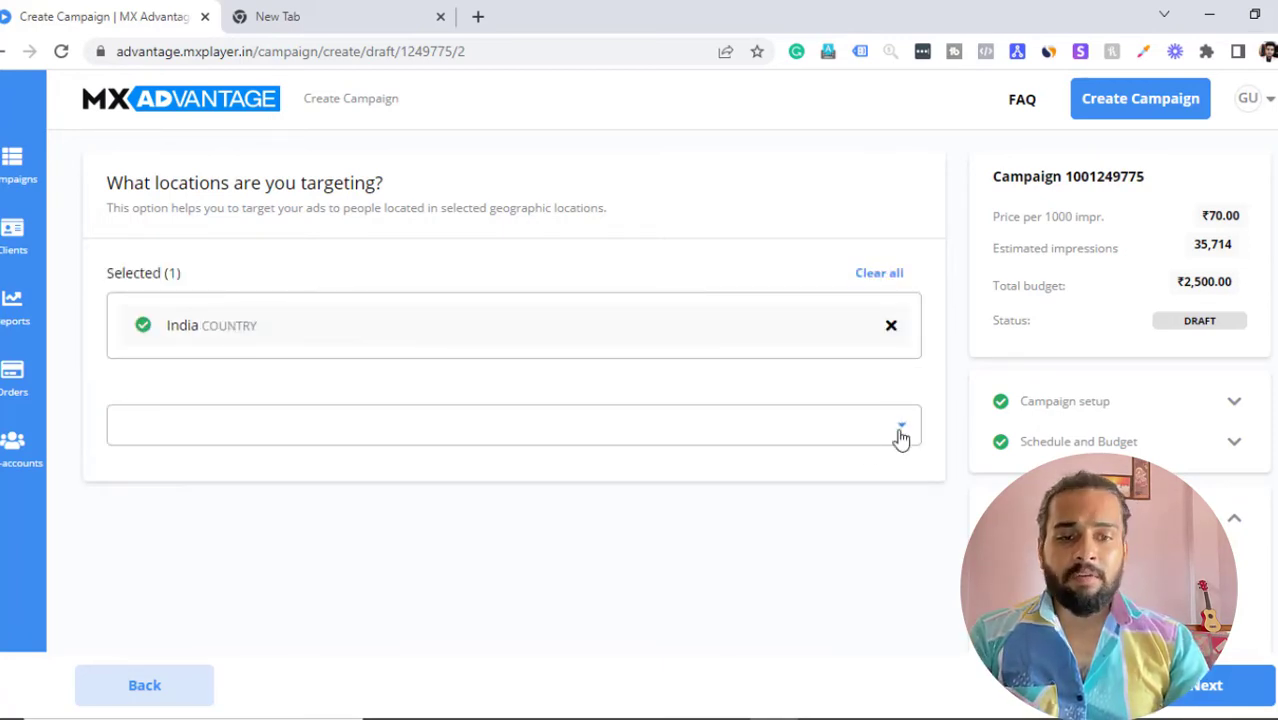
pyautogui.scroll(-1, 862, 540)
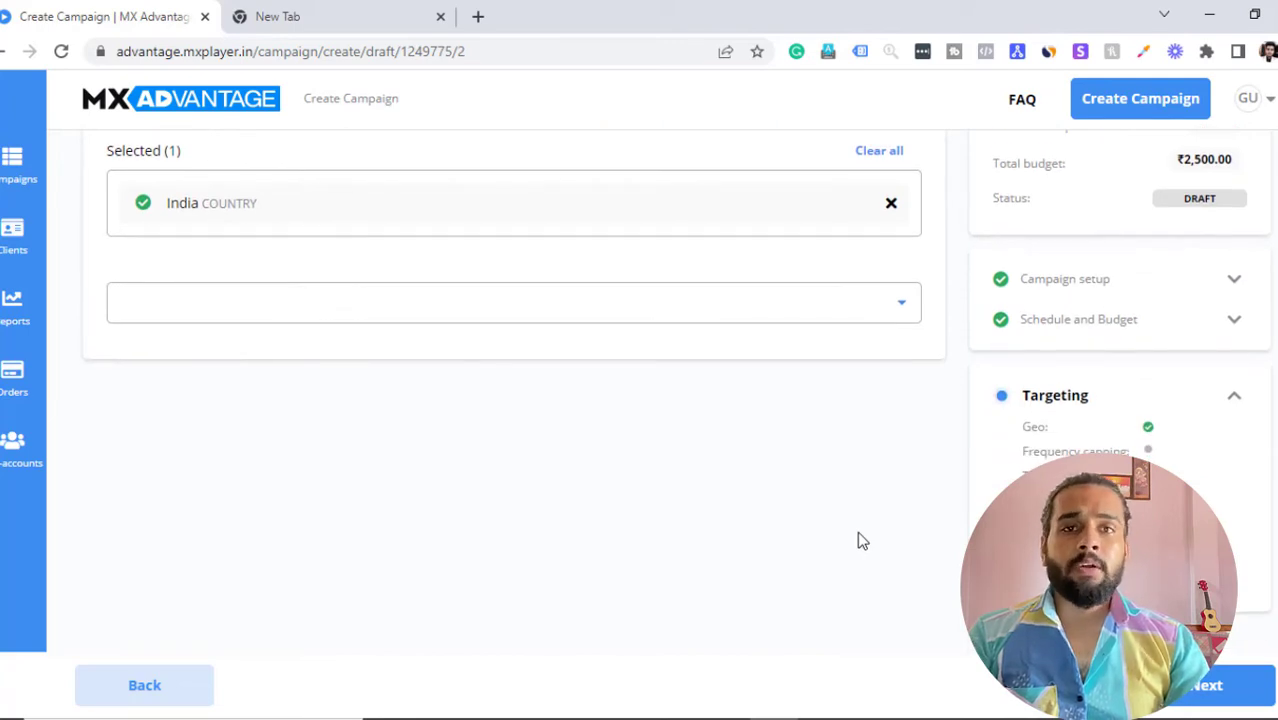
pyautogui.click(1217, 689)
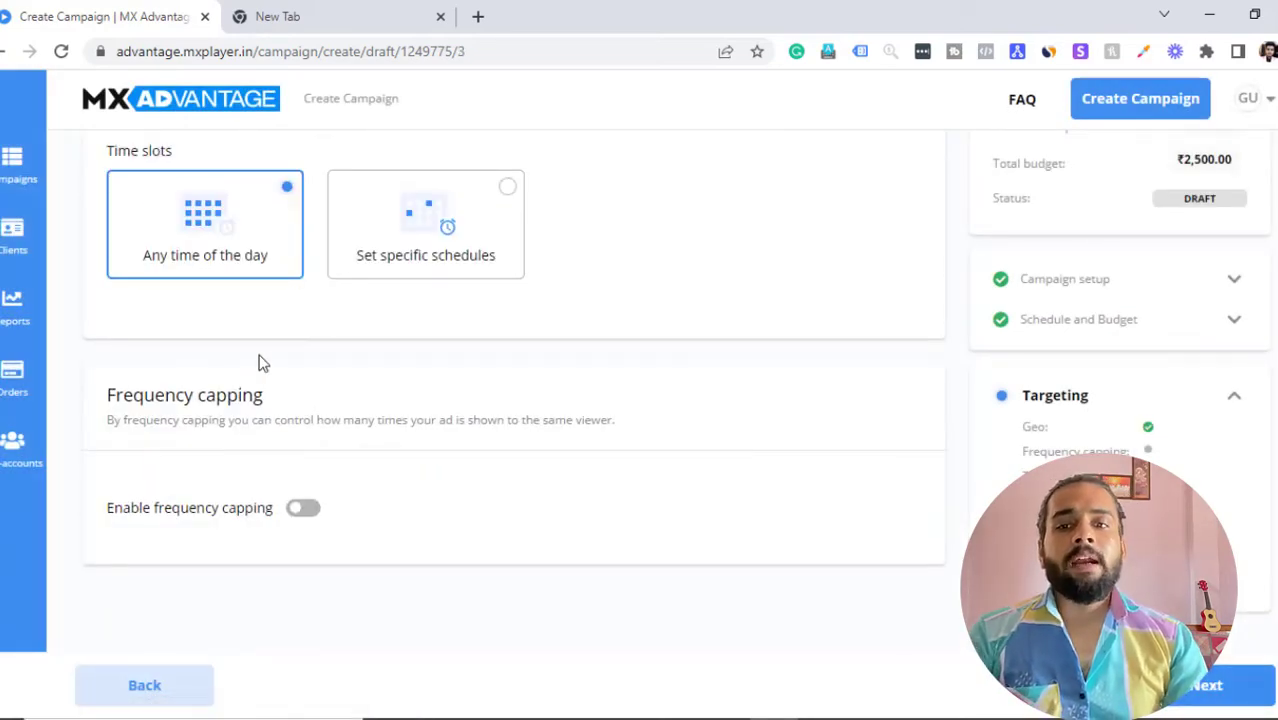
# - Try enabling frequency capping below the time slot options, and turn it back off
pyautogui.scroll(1, 258, 362)
pyautogui.scroll(1, 258, 362)
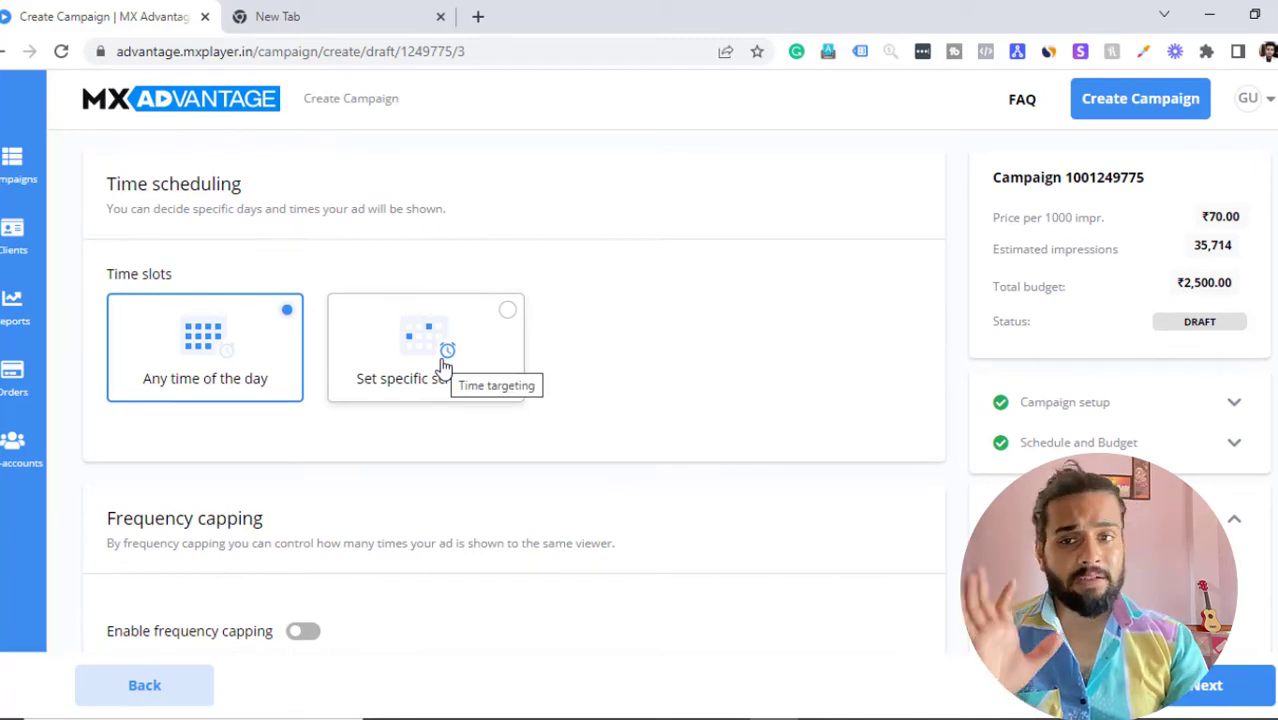
pyautogui.scroll(-2, 214, 370)
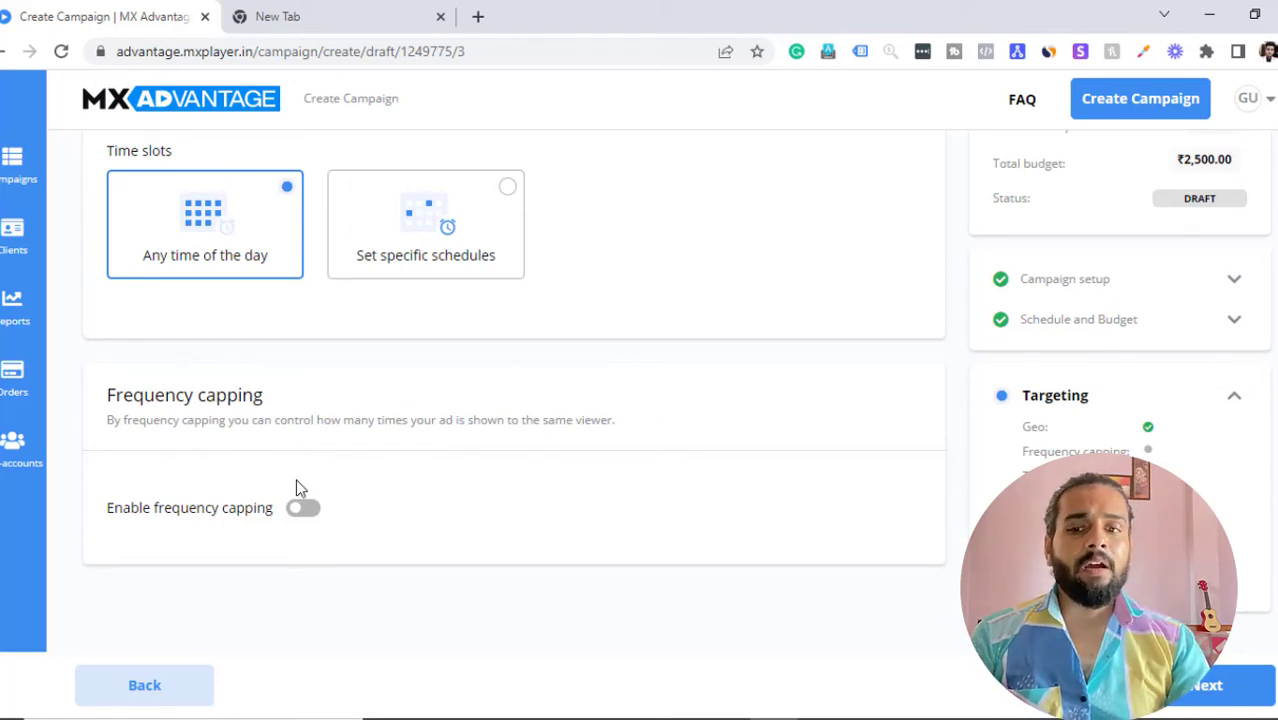
pyautogui.click(314, 513)
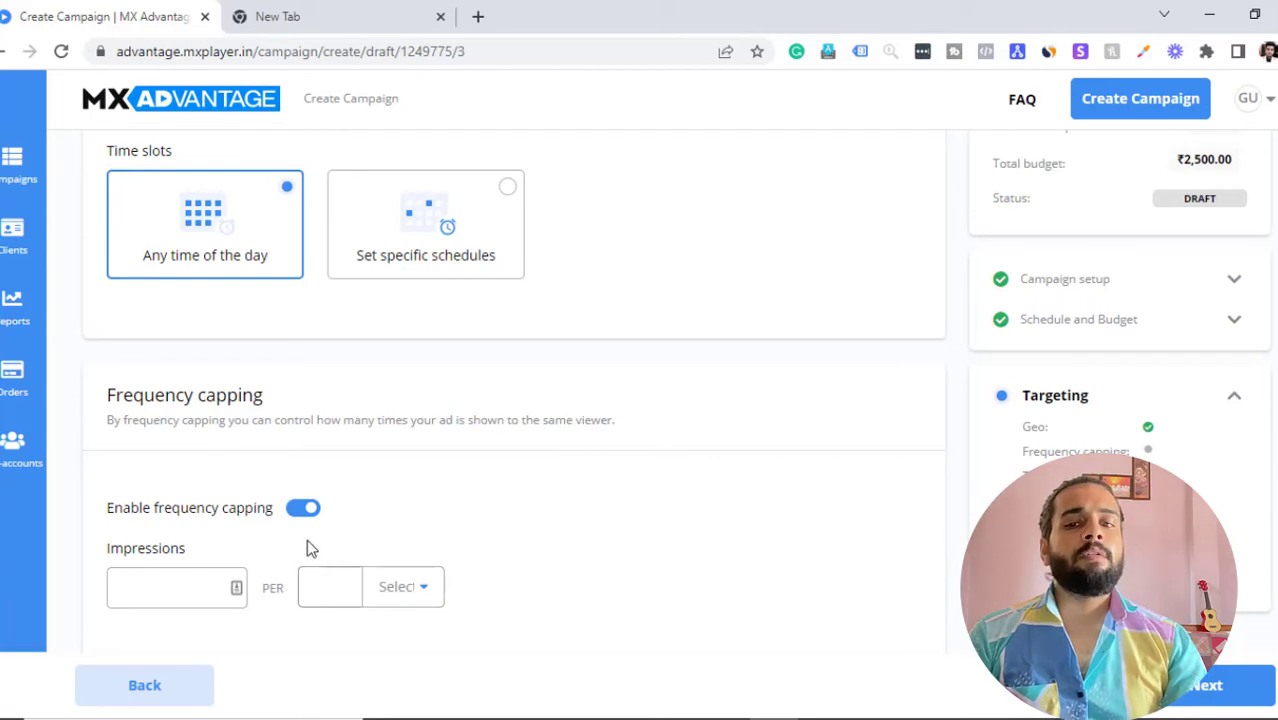
pyautogui.click(300, 510)
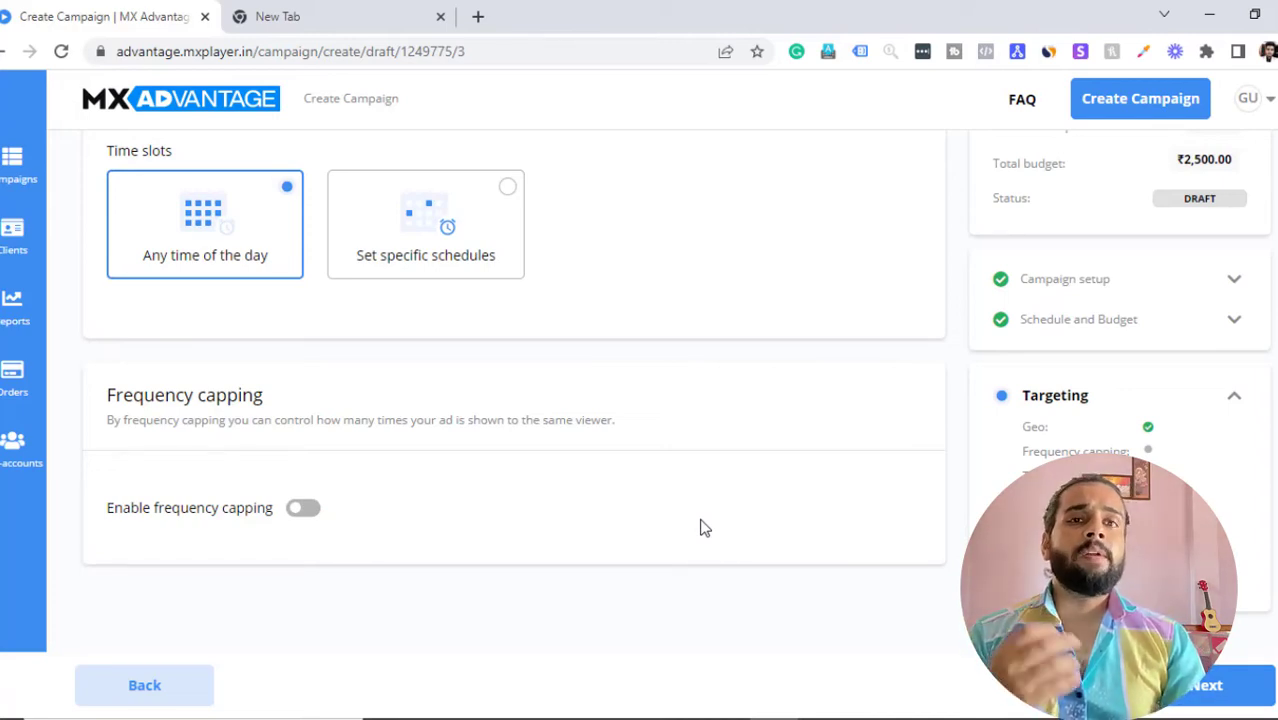
# - Continue to audience targeting and examine the choices offered for Age, Gender and Device Price
pyautogui.click(1228, 695)
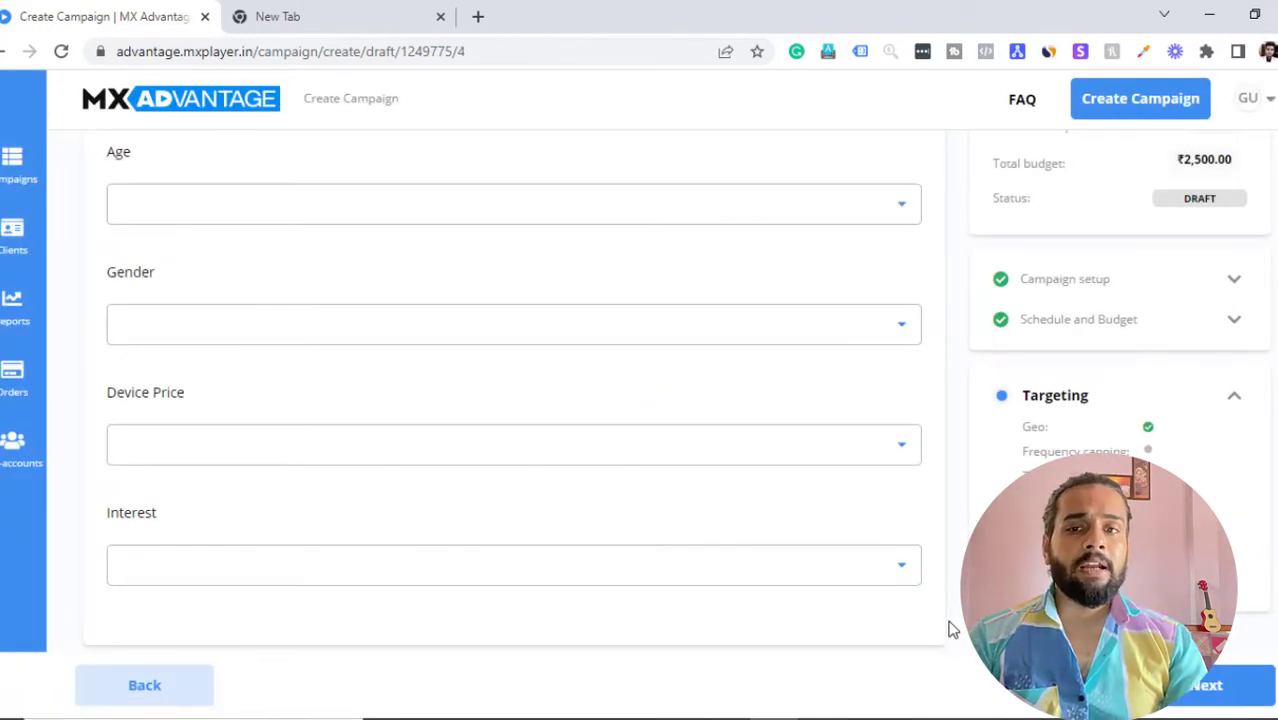
pyautogui.scroll(2, 566, 472)
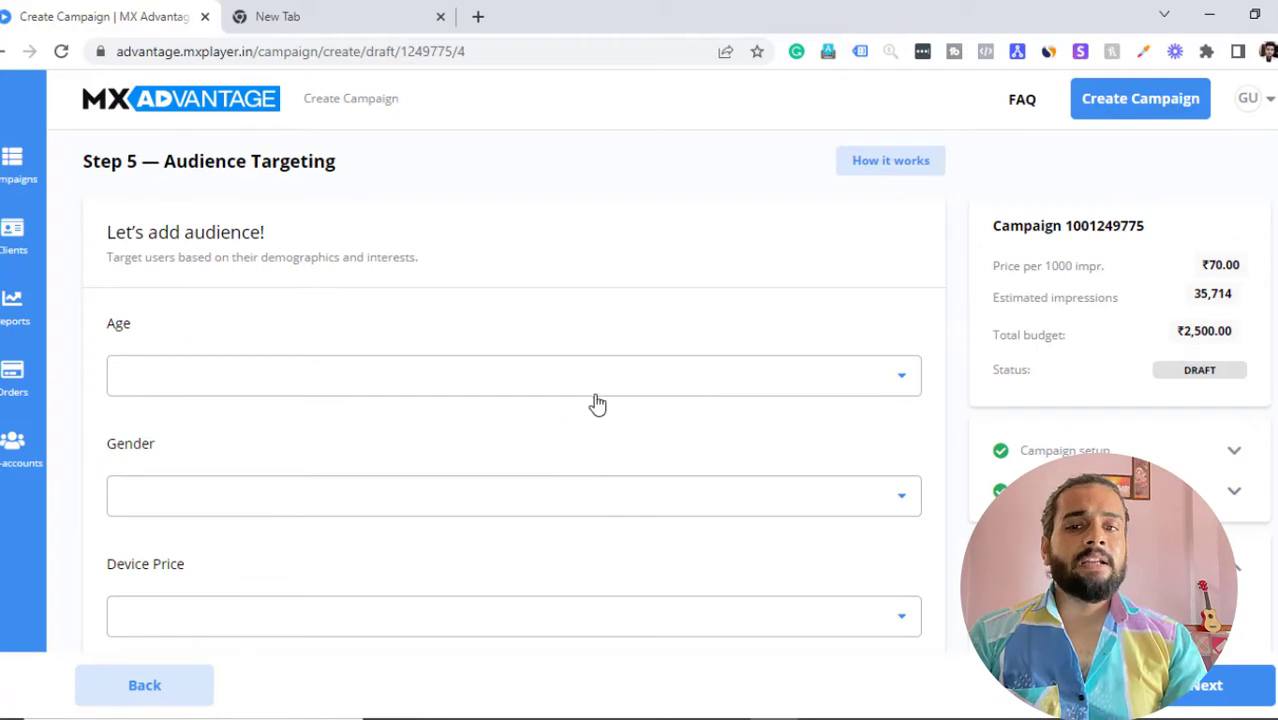
pyautogui.click(783, 380)
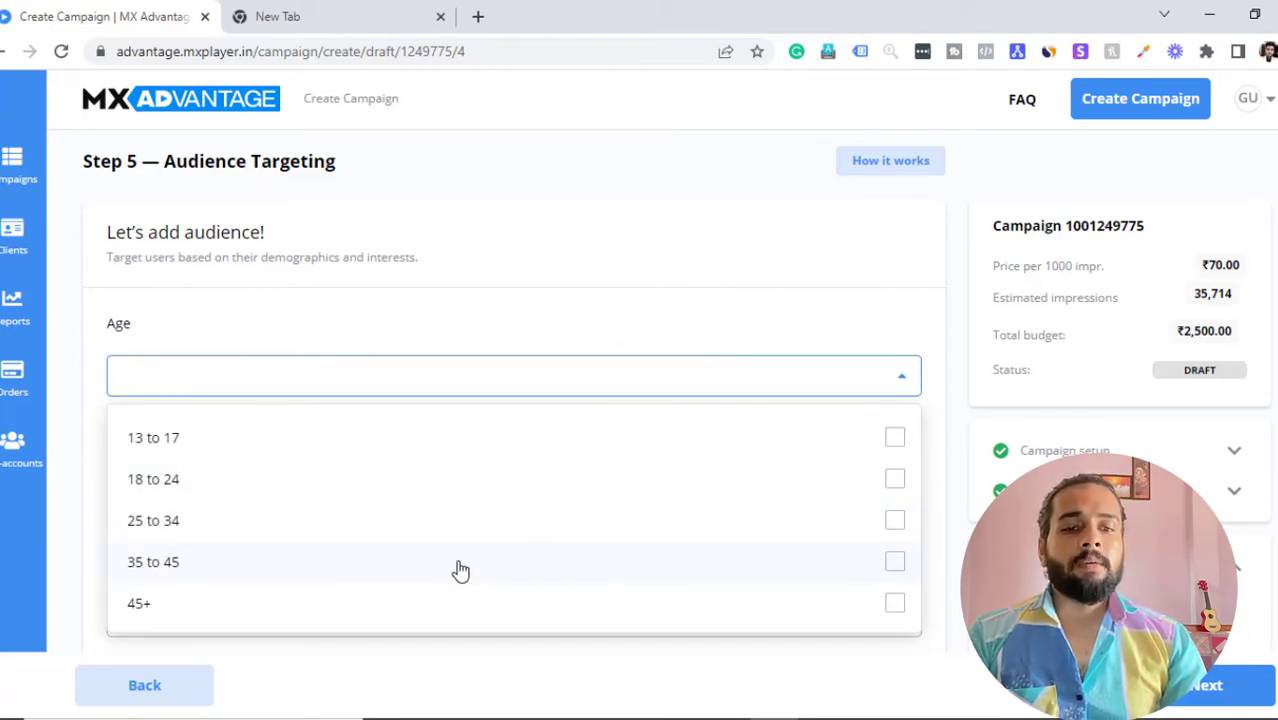
pyautogui.click(920, 307)
pyautogui.scroll(-2, 919, 307)
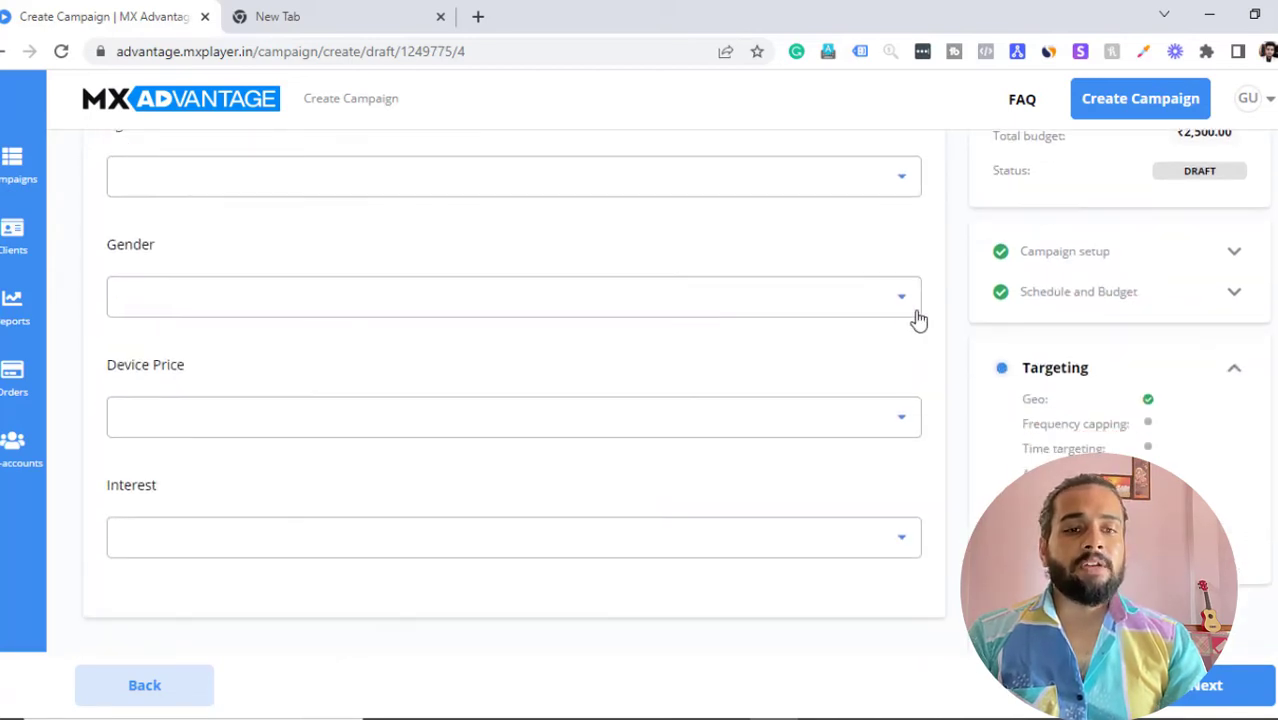
pyautogui.click(903, 307)
pyautogui.click(903, 307)
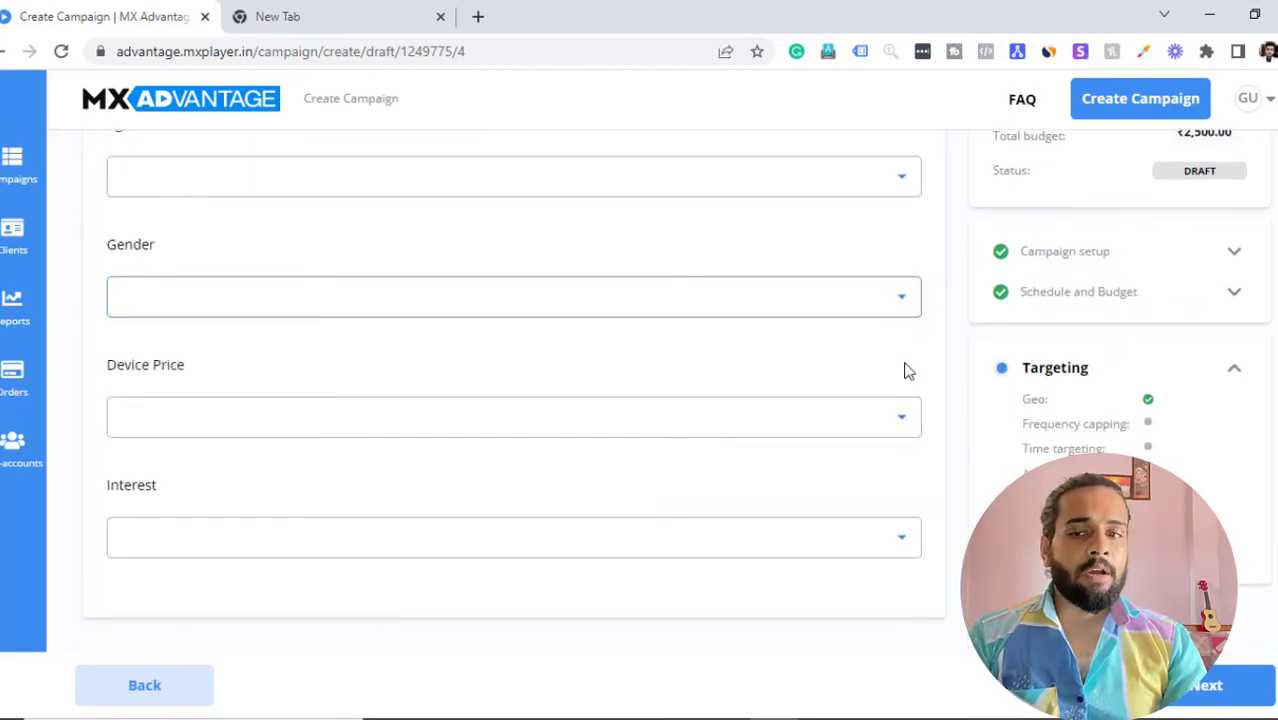
pyautogui.click(904, 420)
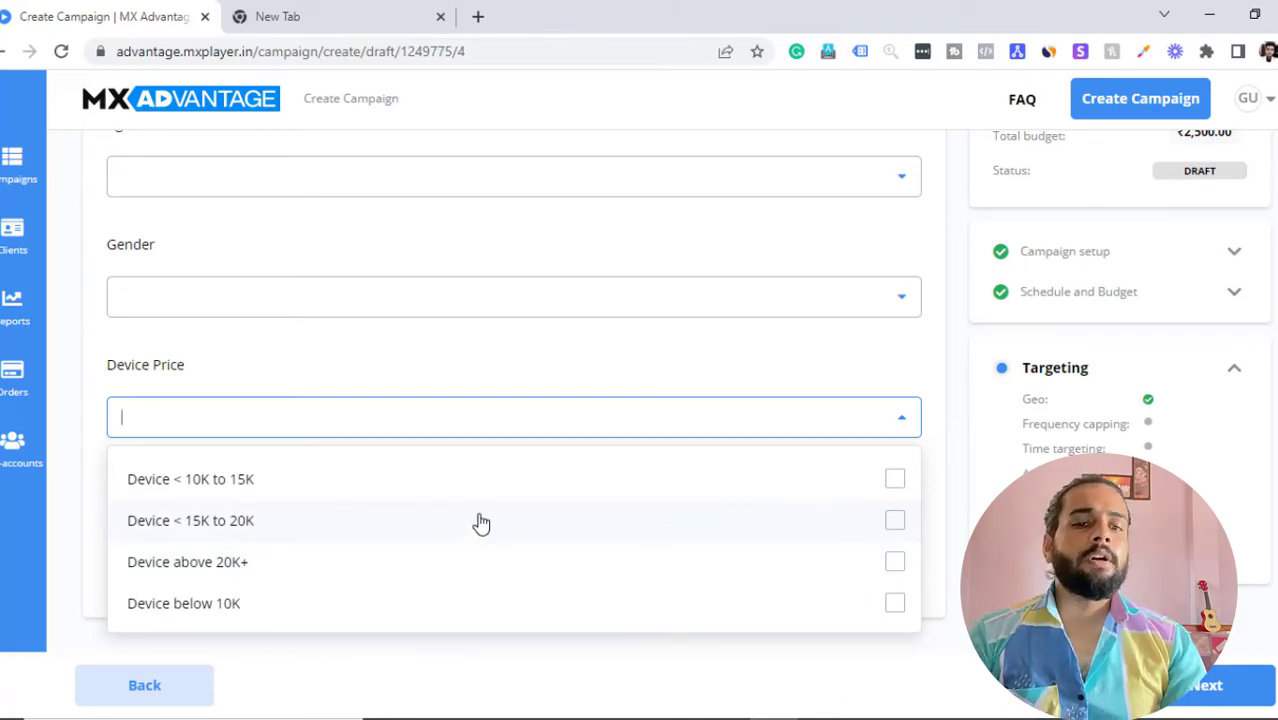
pyautogui.click(905, 428)
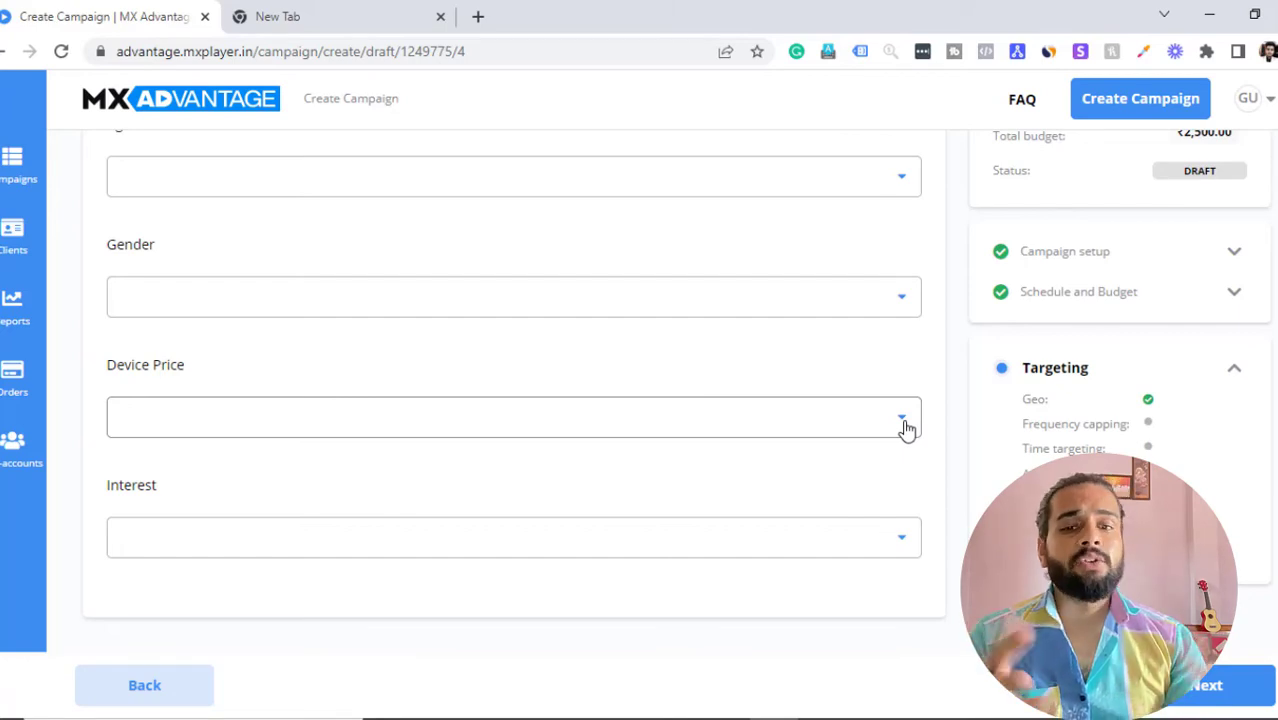
# - Examine the choices offered for Interest in the audience targeting, and close the list without selecting any
pyautogui.click(901, 536)
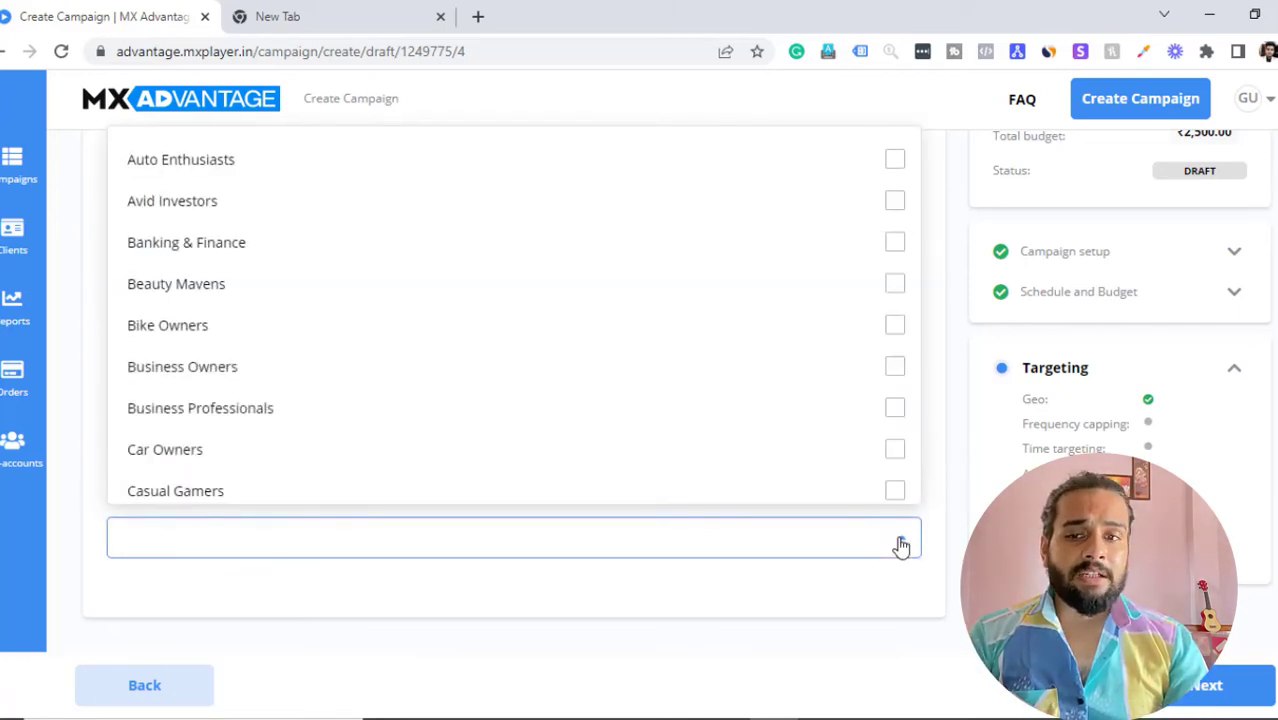
pyautogui.scroll(-2, 835, 270)
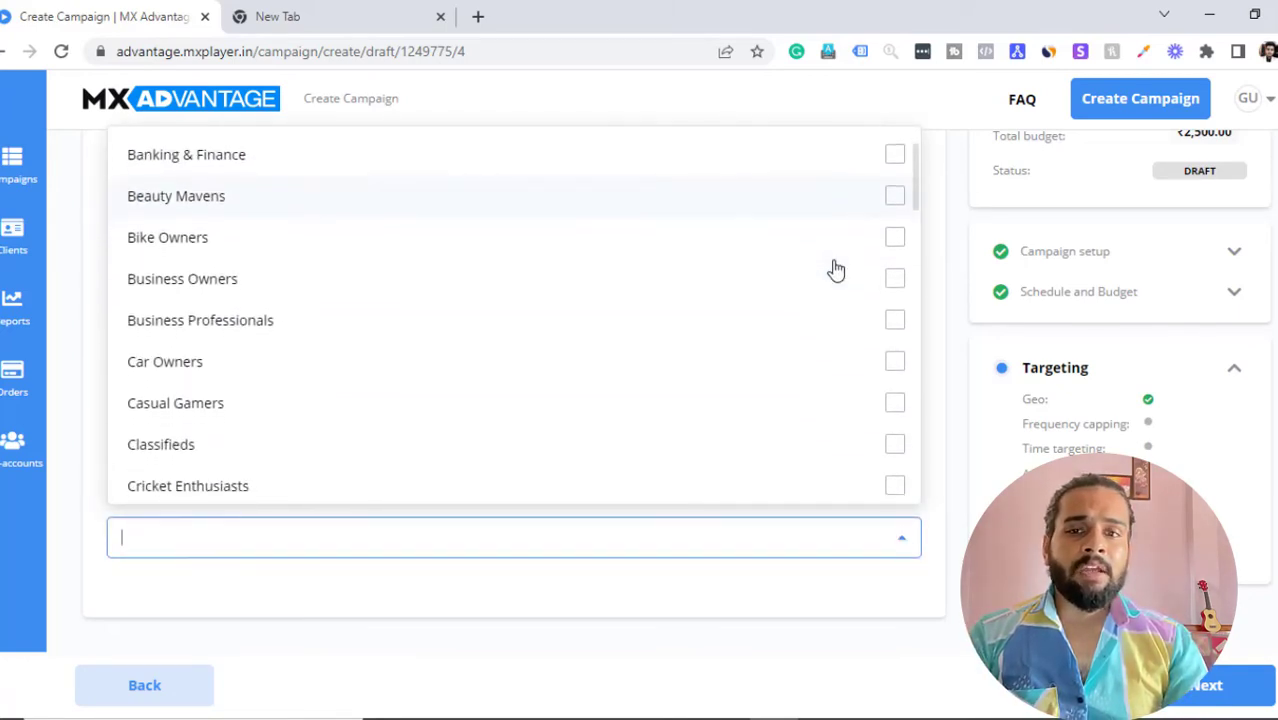
pyautogui.scroll(-1, 835, 270)
pyautogui.scroll(2, 835, 270)
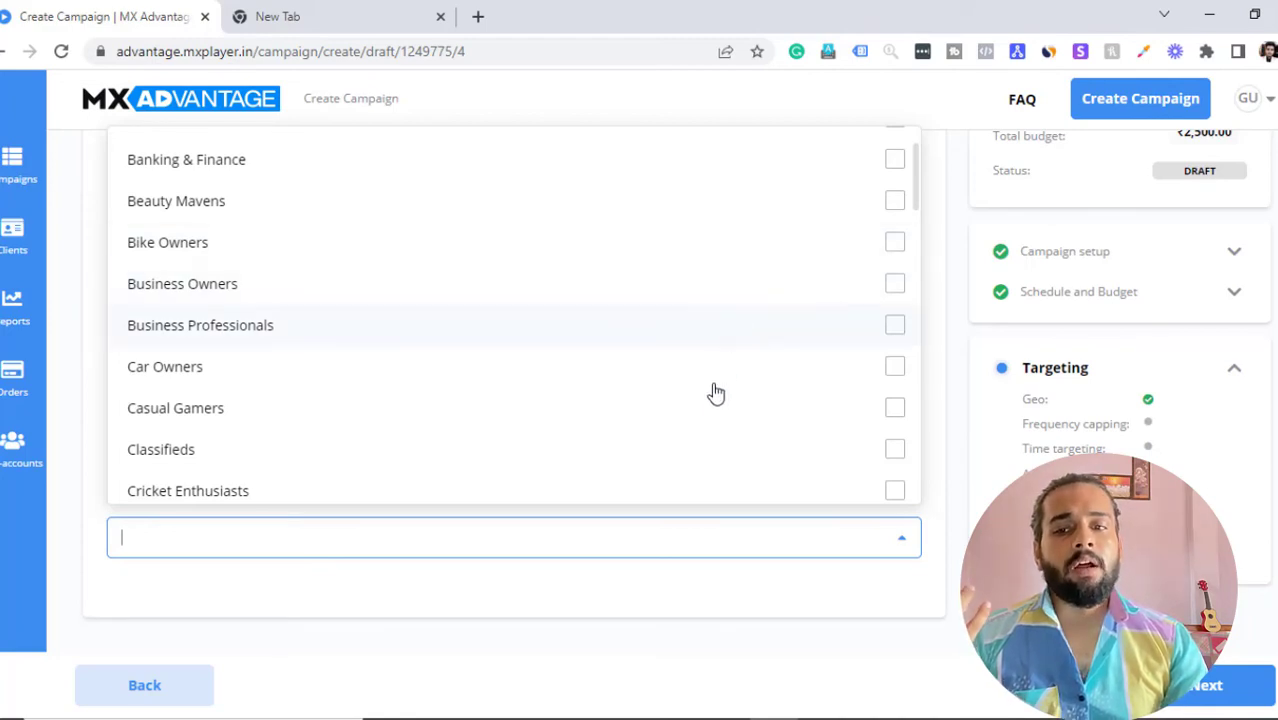
pyautogui.scroll(-1, 716, 392)
pyautogui.scroll(-1, 716, 392)
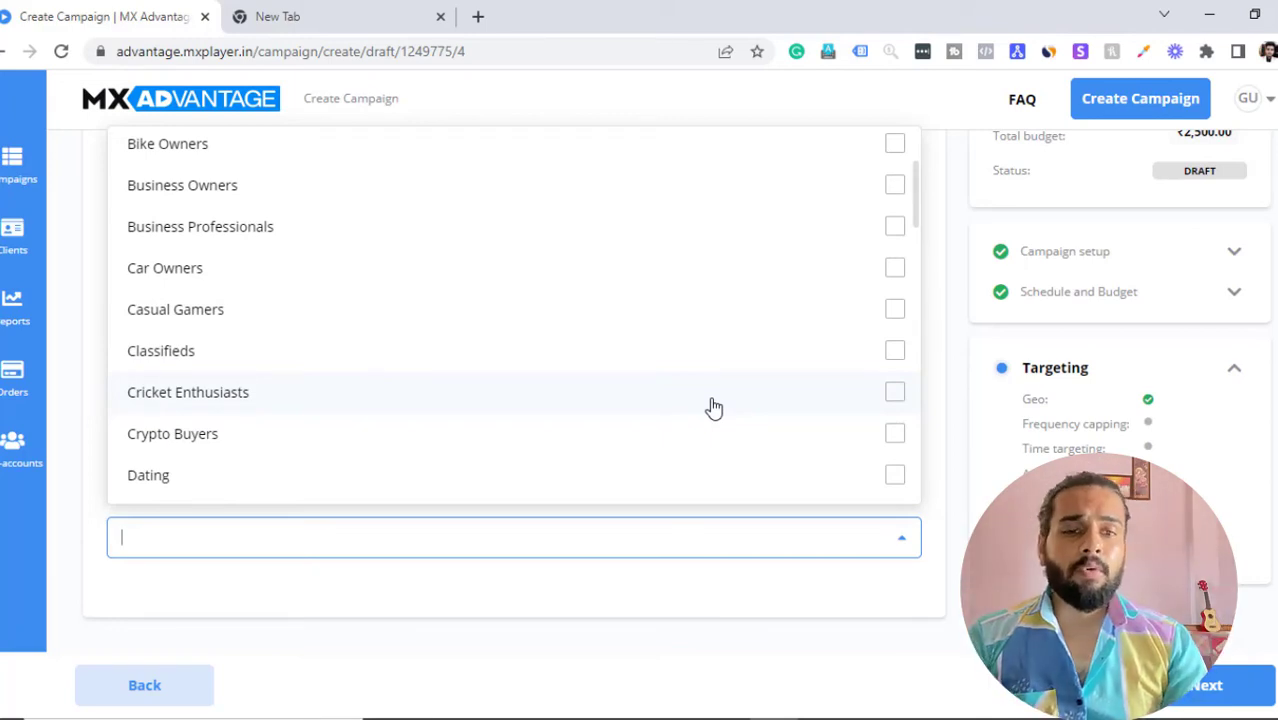
pyautogui.click(943, 374)
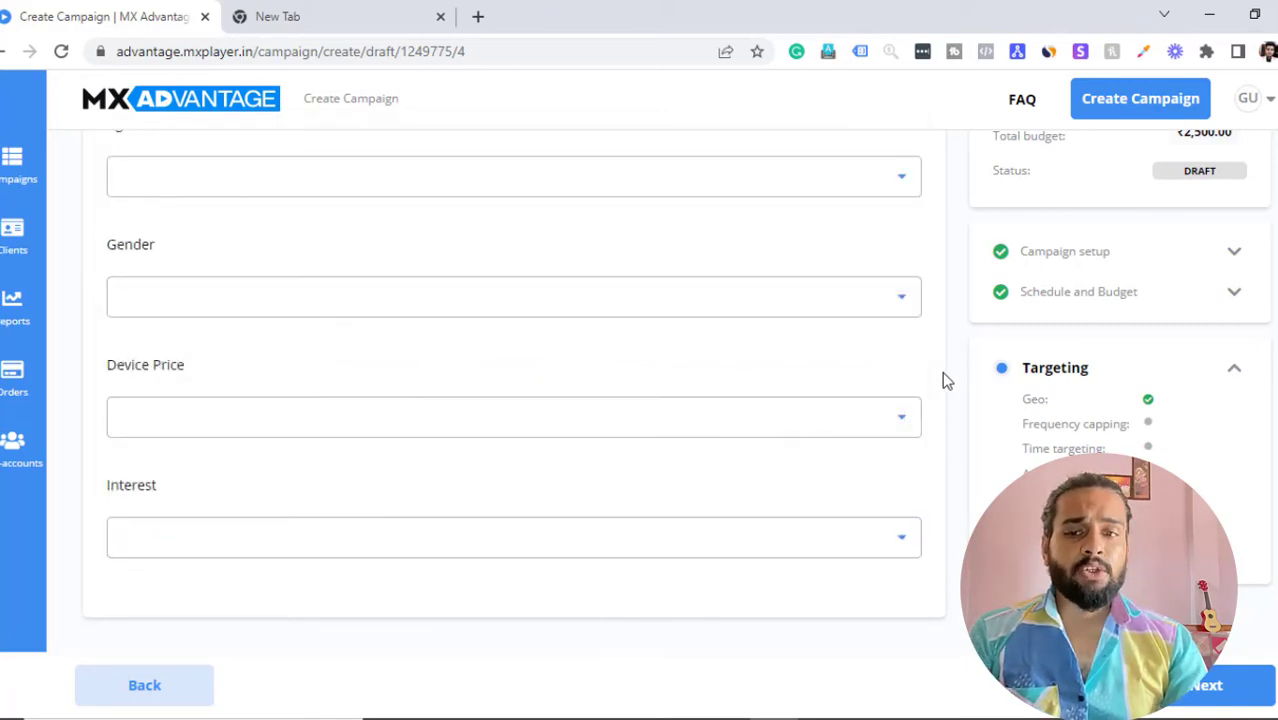
# - Continue to the Creatives stage and start a new creative, looking over the available creative types
pyautogui.click(1245, 686)
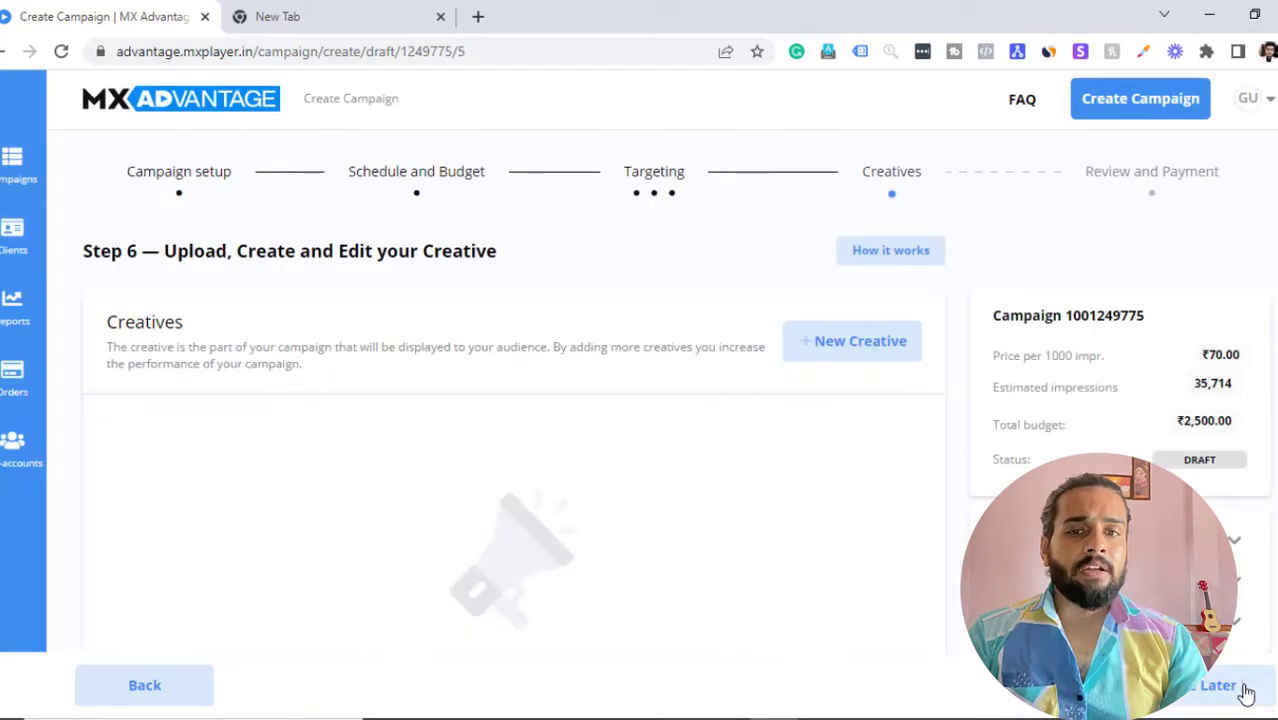
pyautogui.scroll(-2, 790, 477)
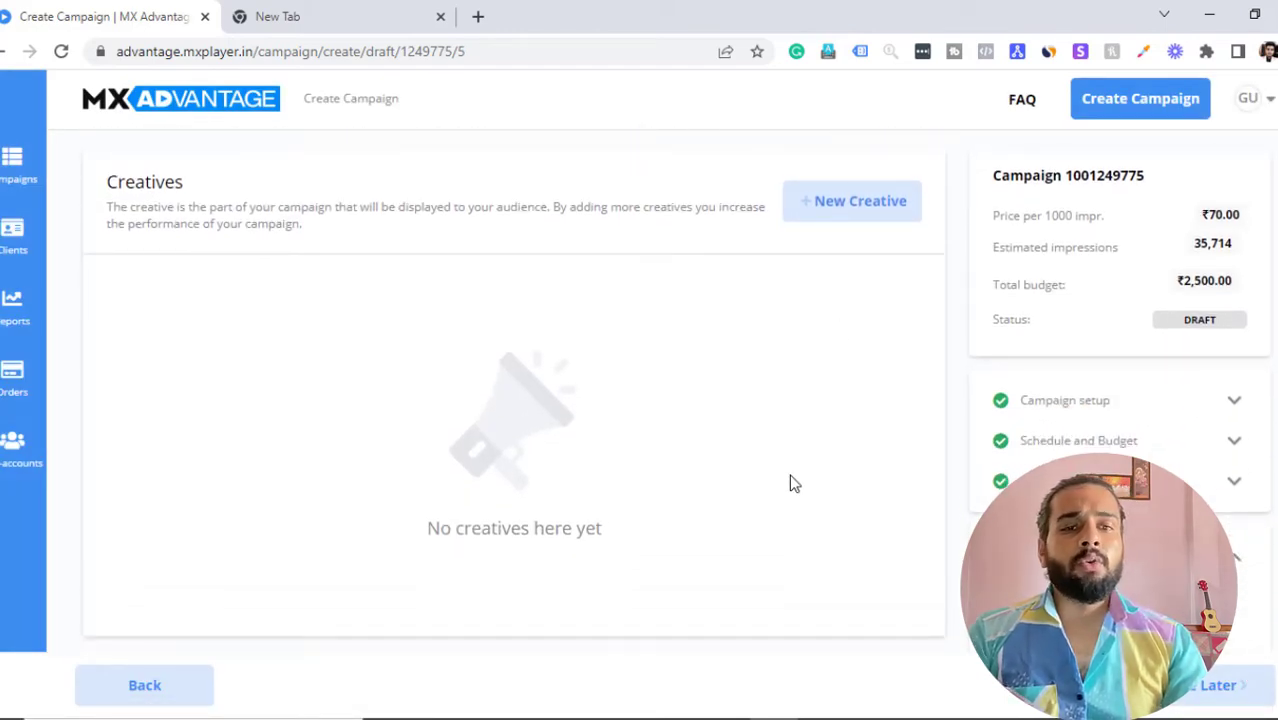
pyautogui.click(861, 205)
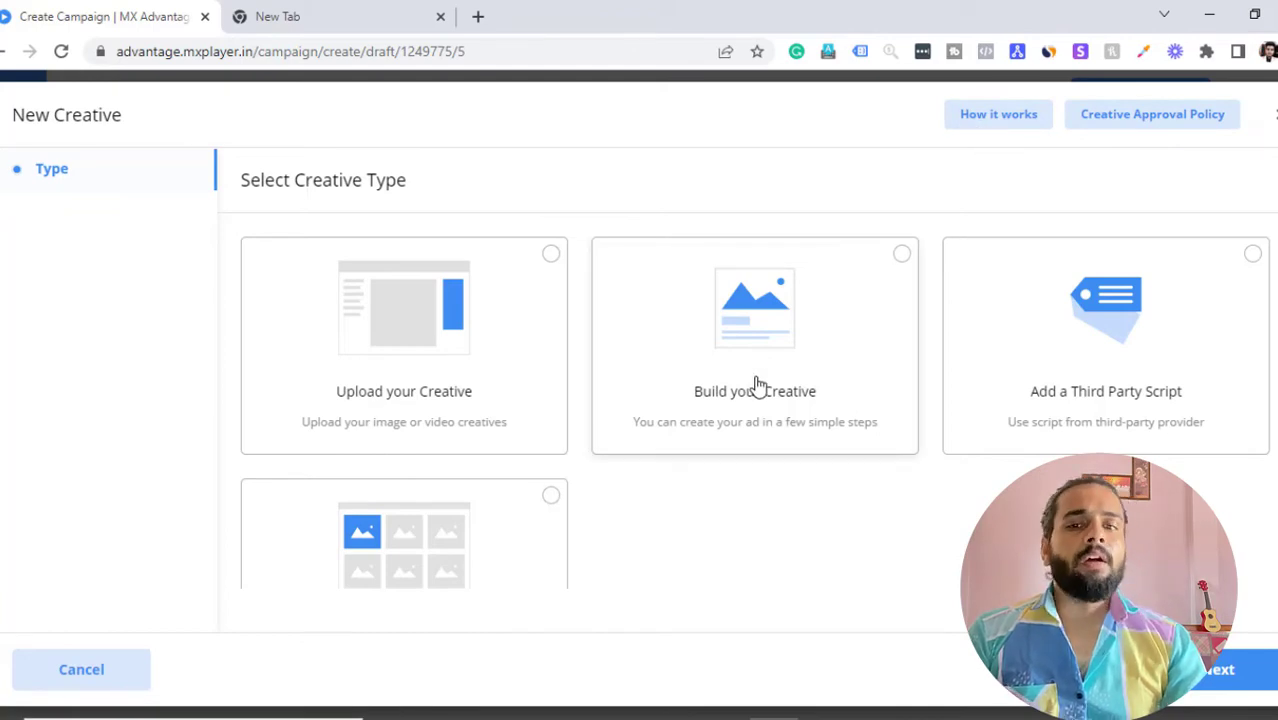
pyautogui.scroll(-2, 641, 555)
pyautogui.scroll(1, 641, 555)
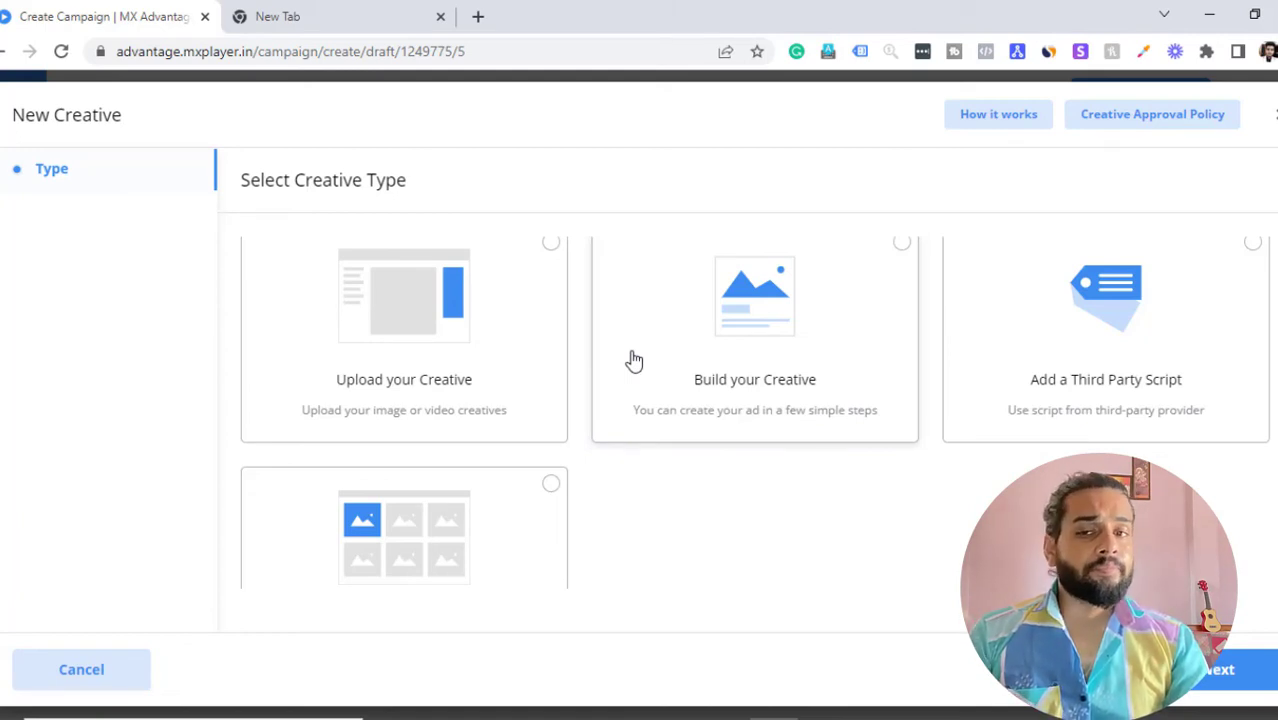
pyautogui.scroll(-2, 634, 360)
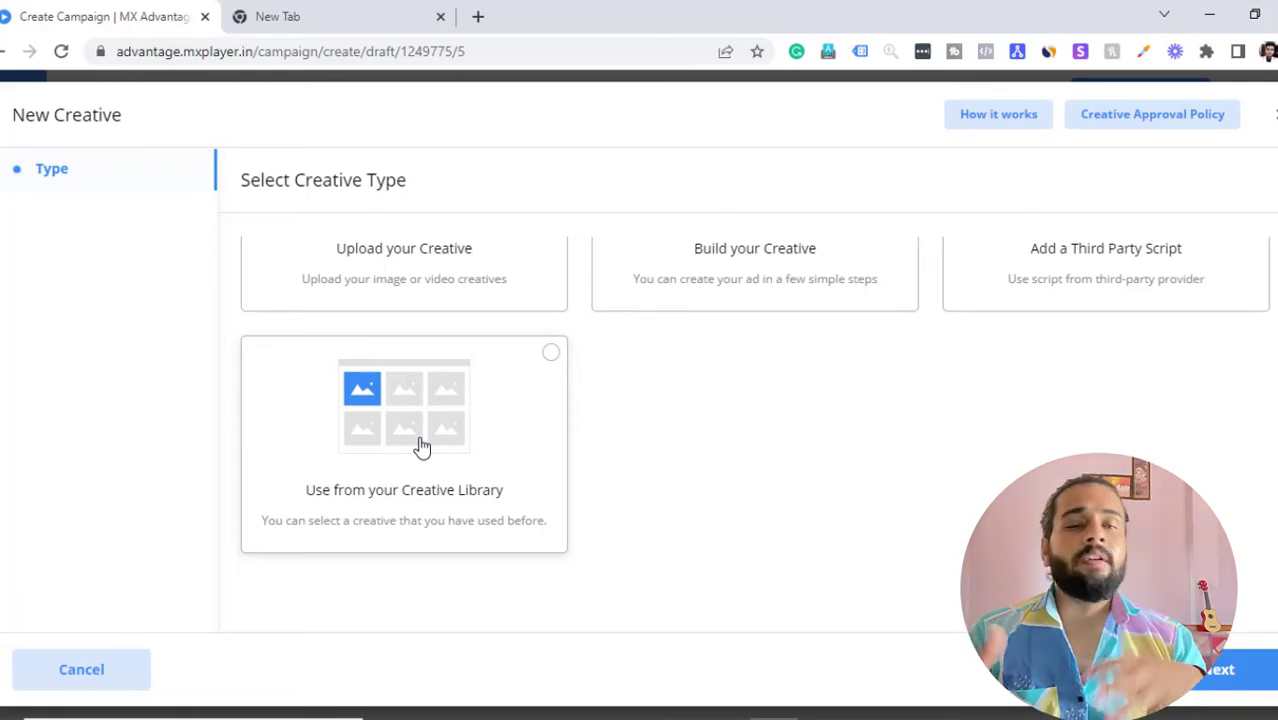
pyautogui.scroll(1, 424, 440)
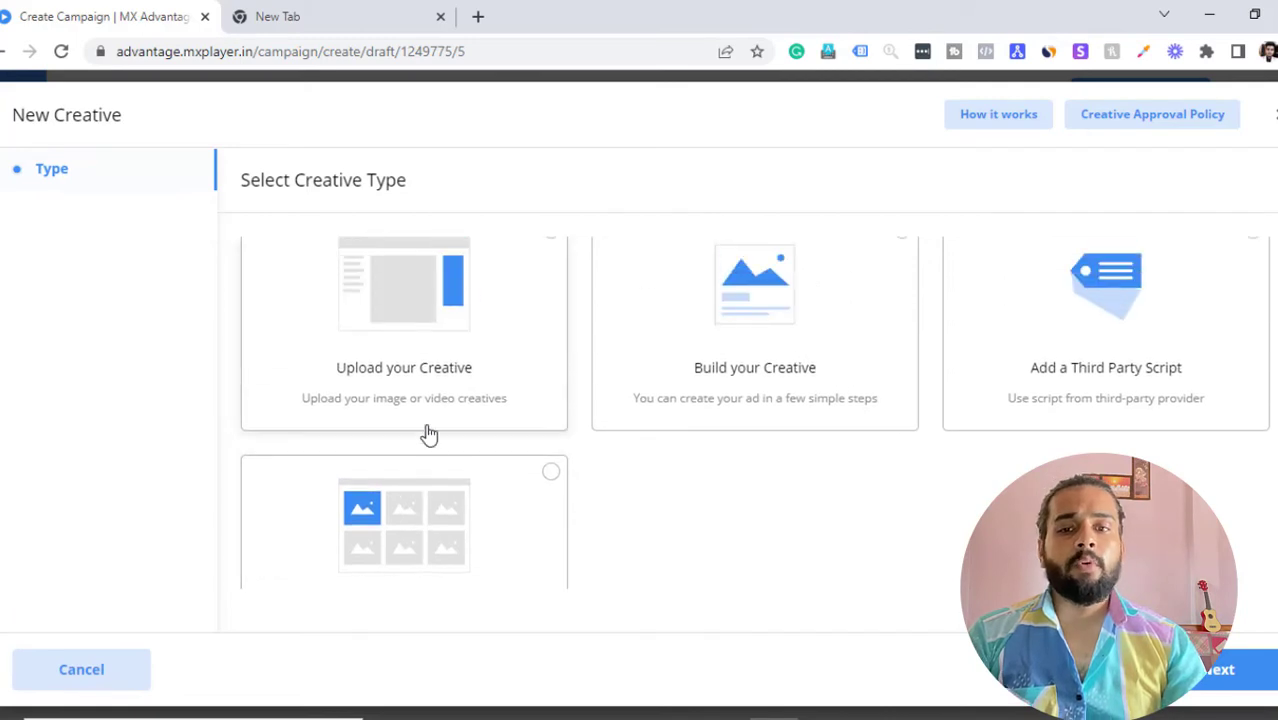
pyautogui.click(480, 540)
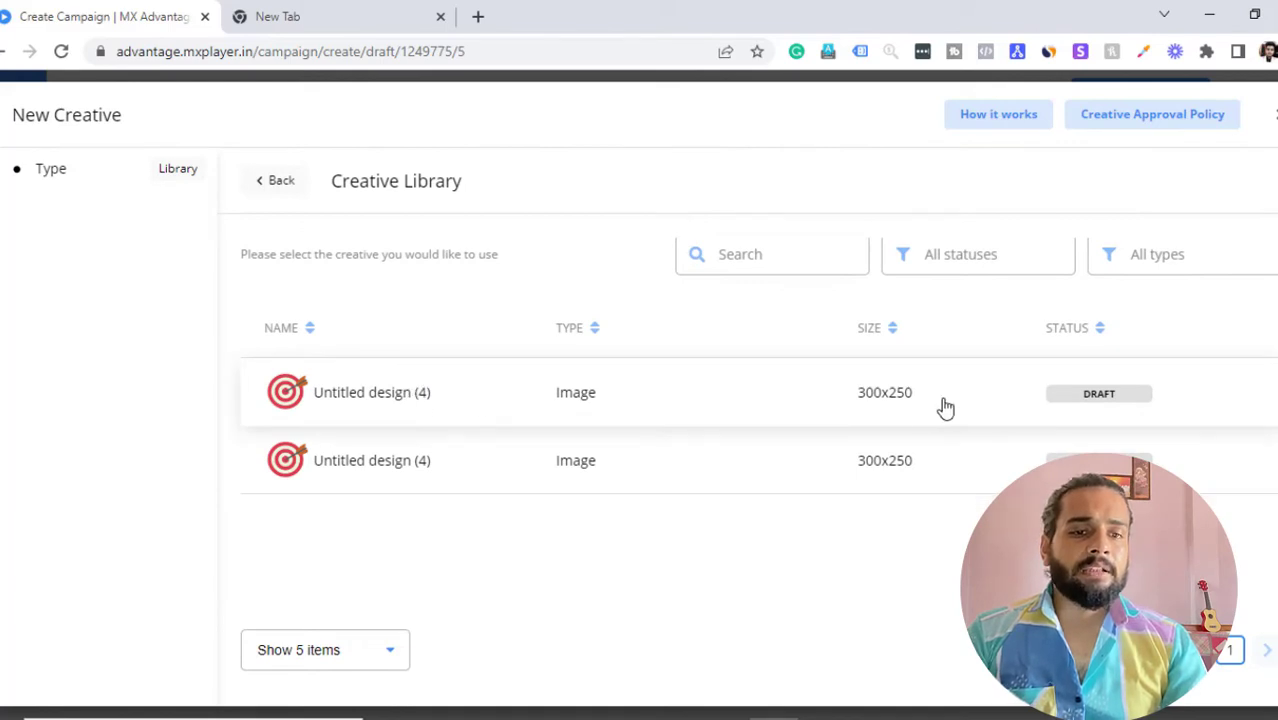
pyautogui.click(654, 386)
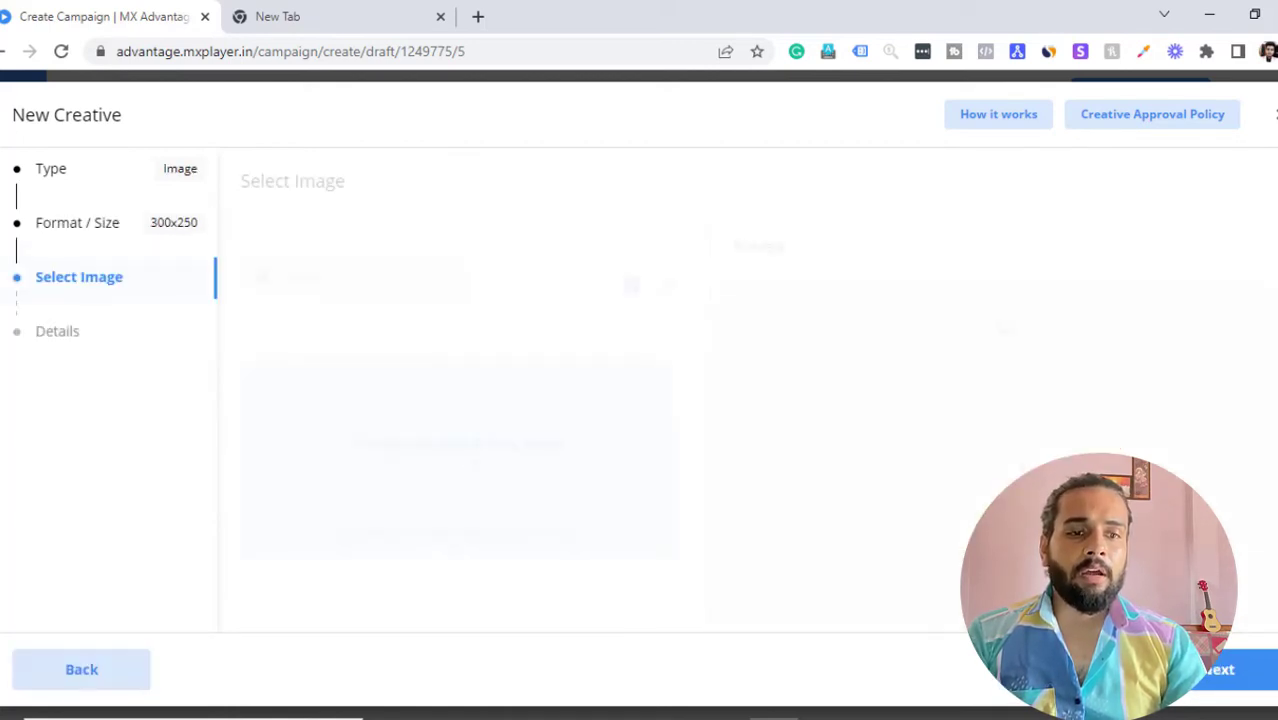
pyautogui.click(1216, 669)
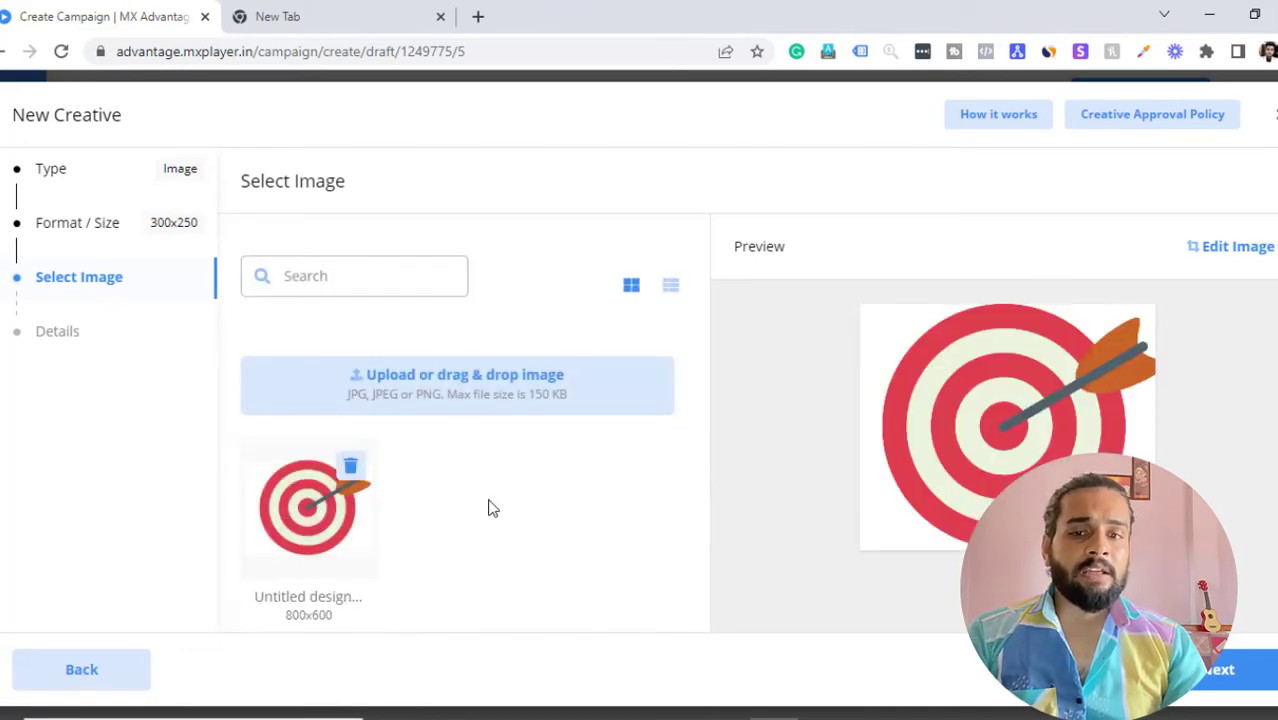
pyautogui.click(1262, 670)
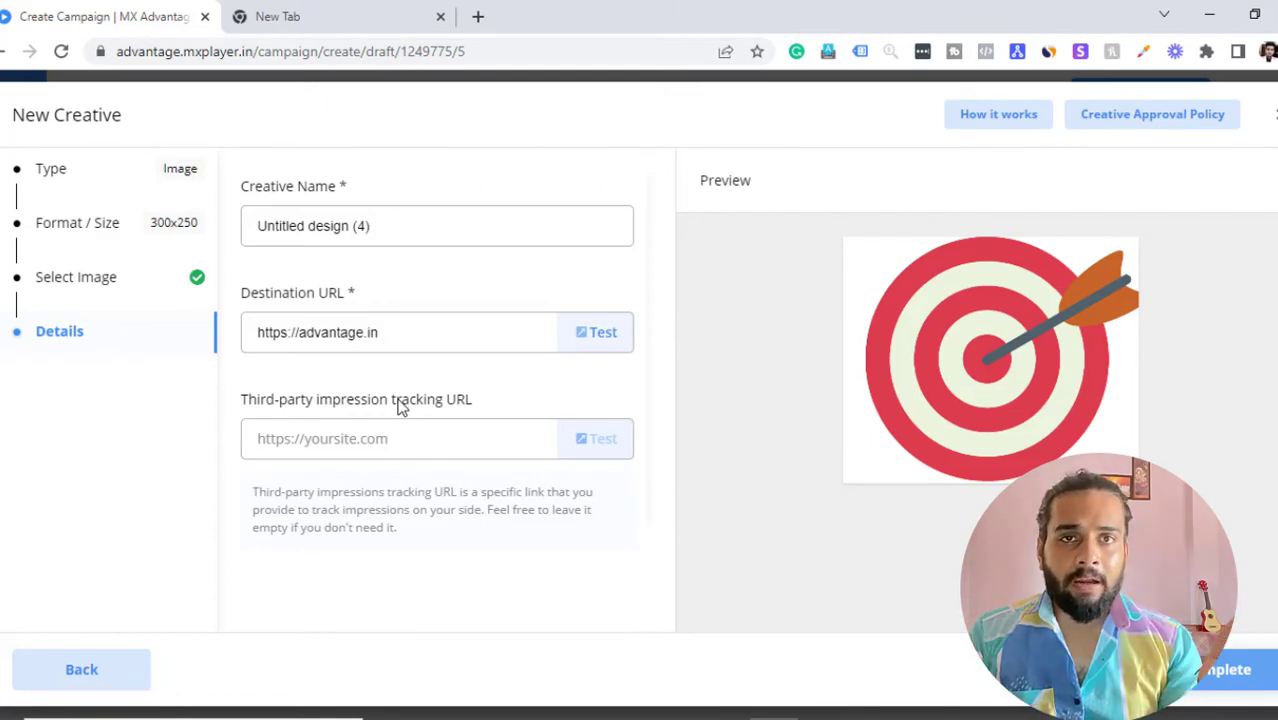
pyautogui.click(1220, 682)
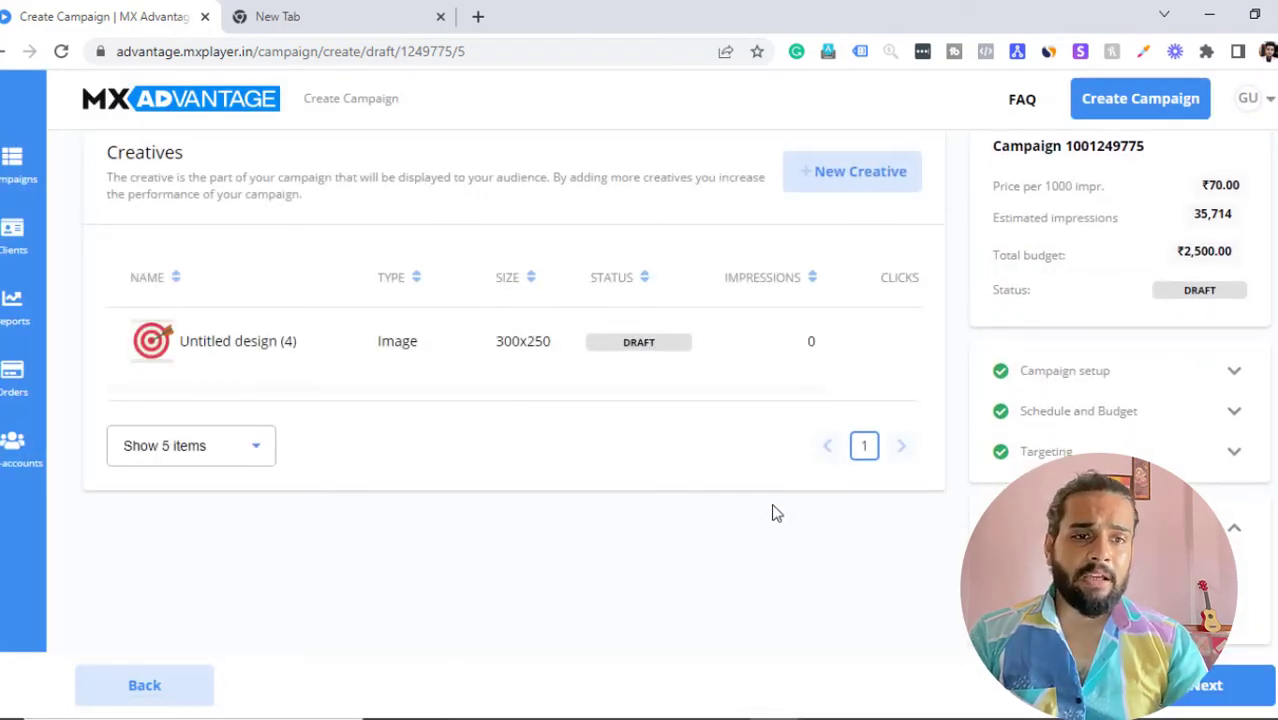
# - Check the creatives list and campaign summary, and proceed to Review and Payment
pyautogui.scroll(3, 770, 513)
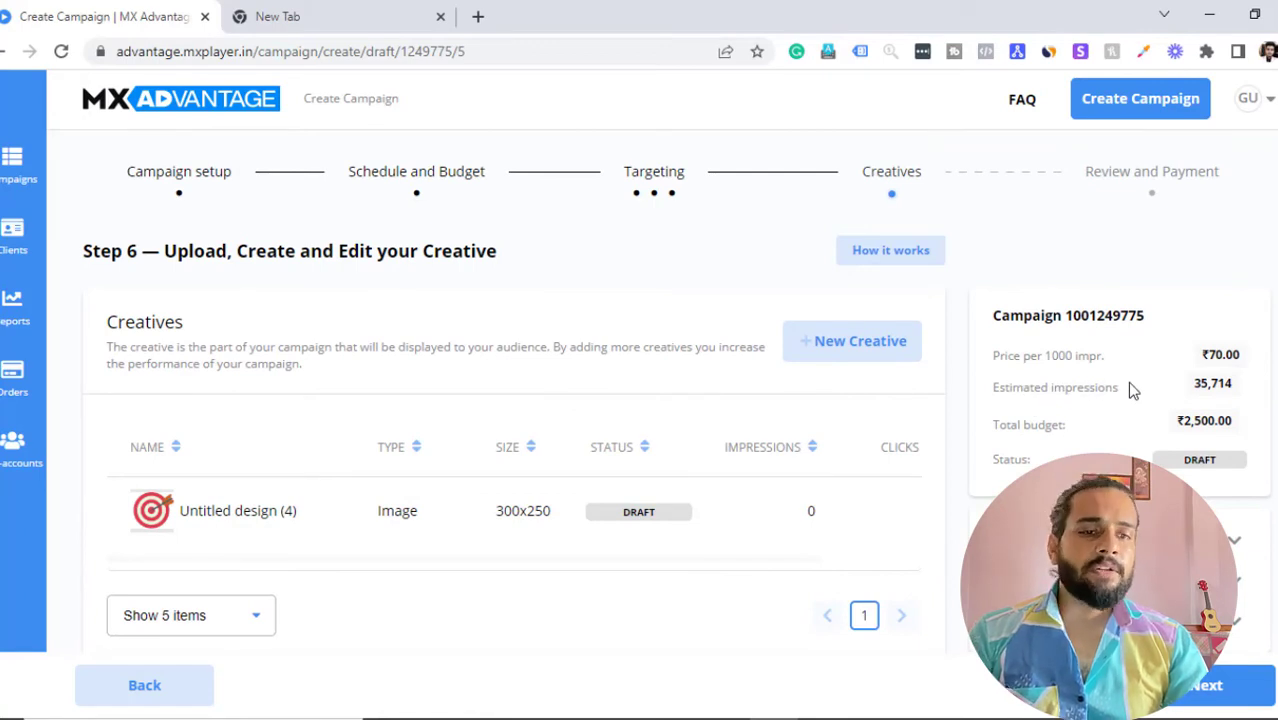
pyautogui.scroll(-3, 1129, 386)
pyautogui.scroll(-1, 1127, 381)
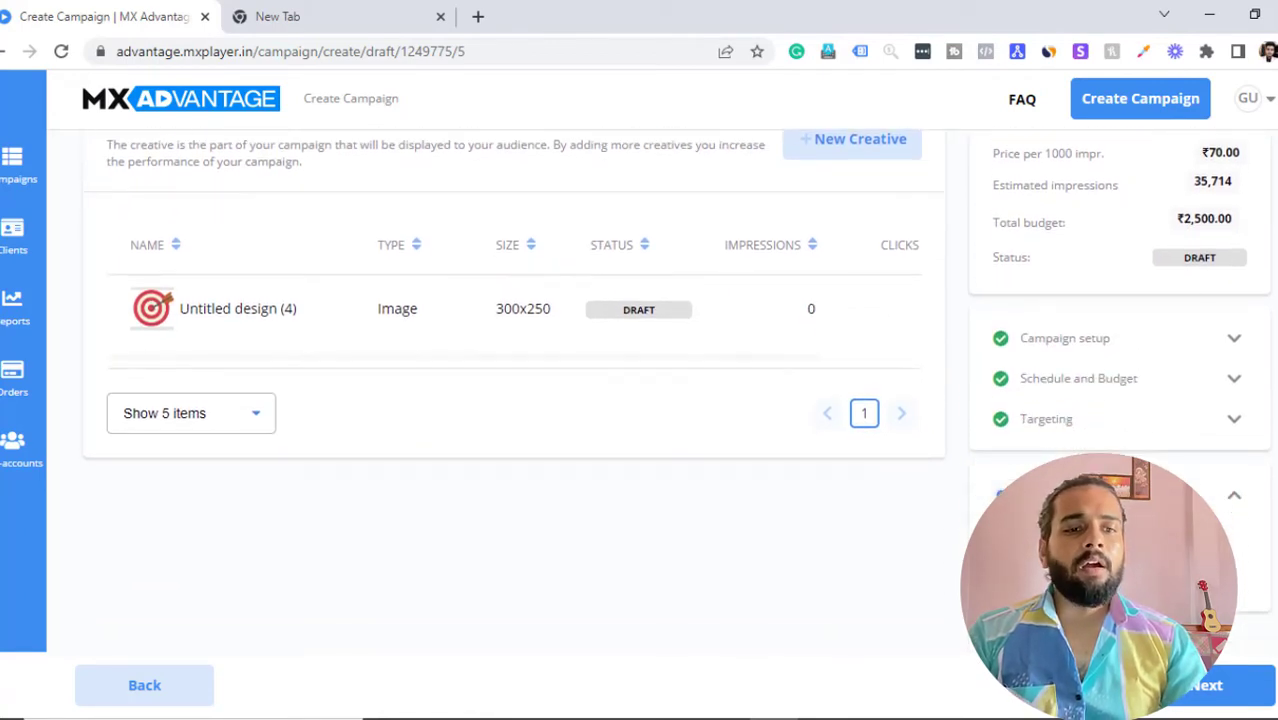
pyautogui.click(1210, 688)
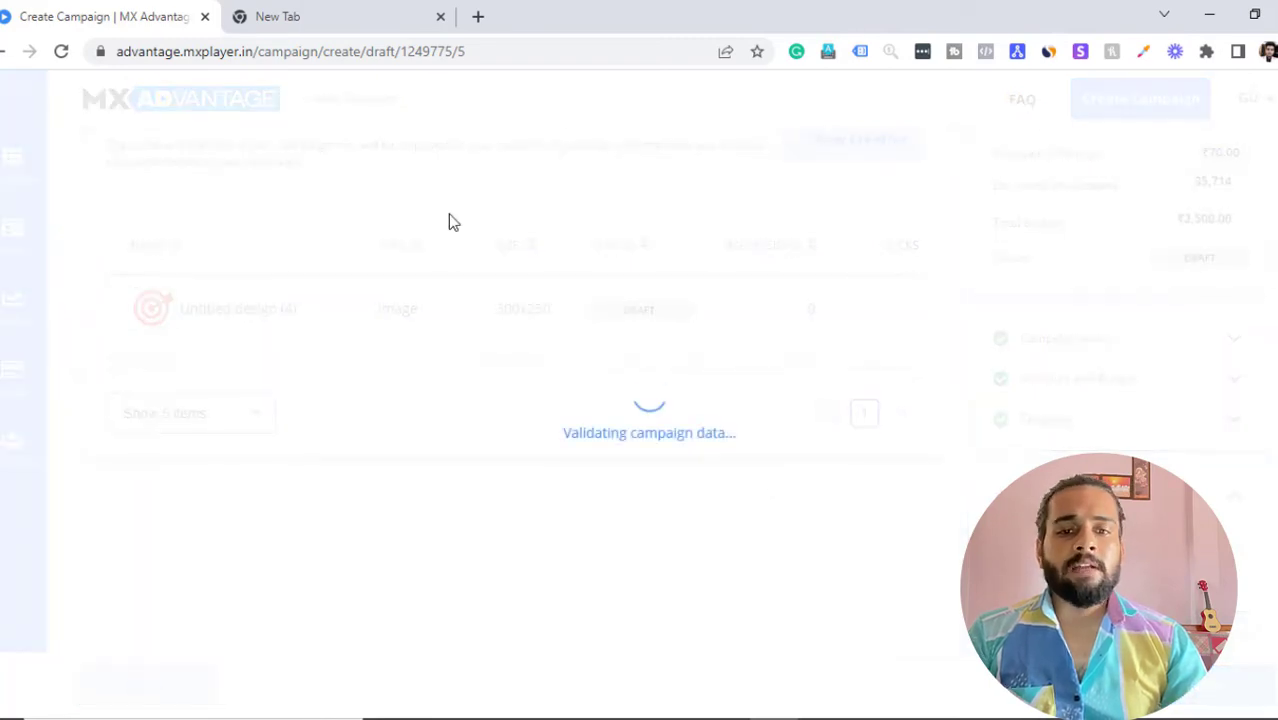
# - Review the campaign's setup, schedule and budget, targeting and creatives before checkout
pyautogui.scroll(-3, 471, 360)
pyautogui.scroll(-2, 471, 360)
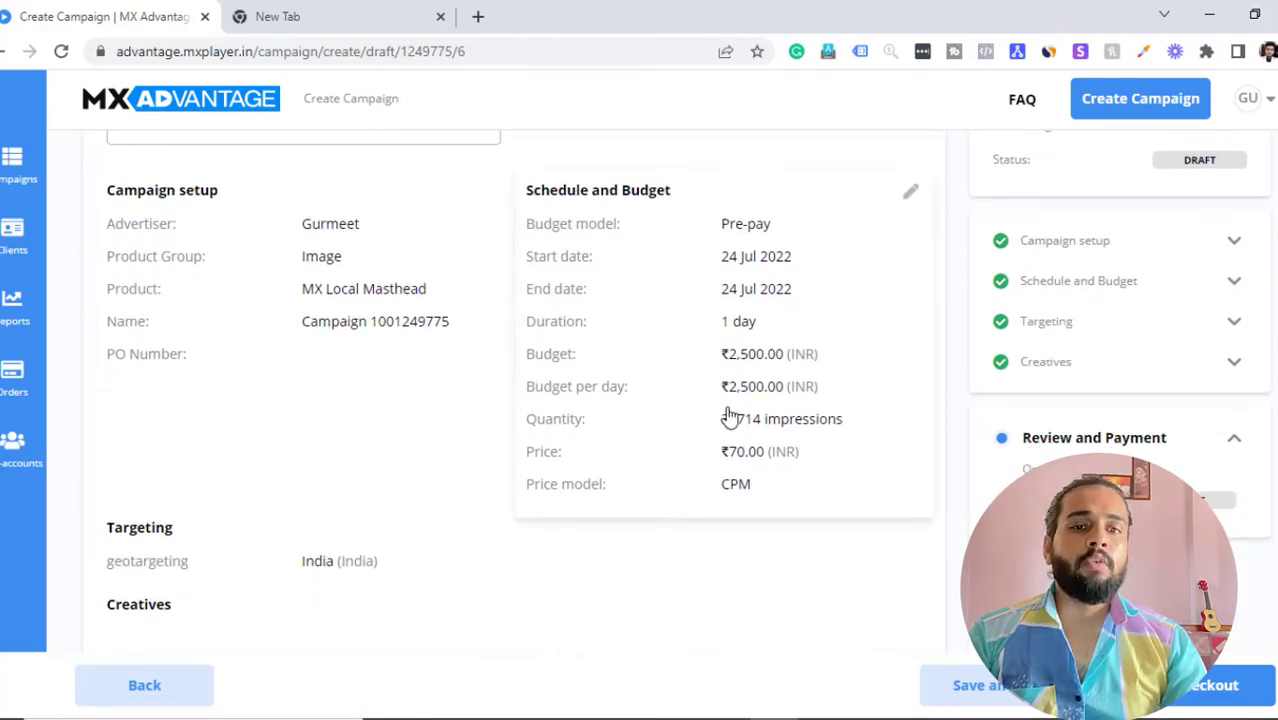
pyautogui.scroll(-5, 593, 479)
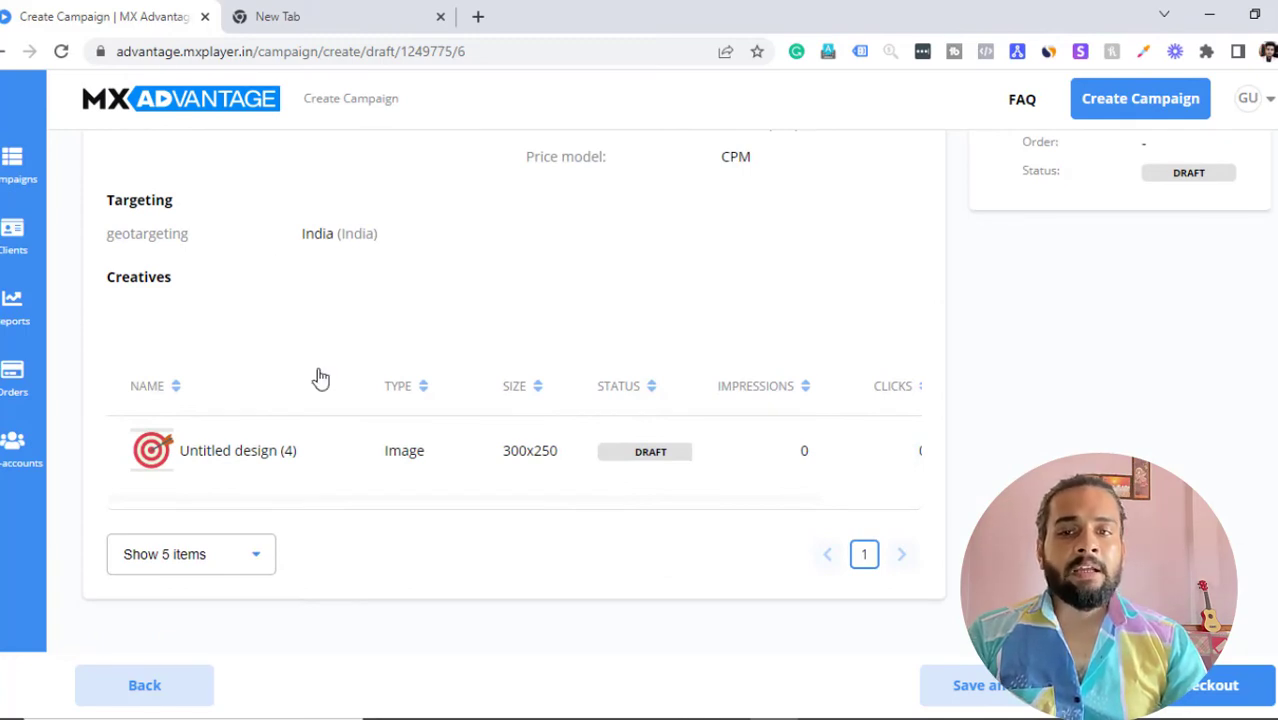
pyautogui.scroll(2, 320, 377)
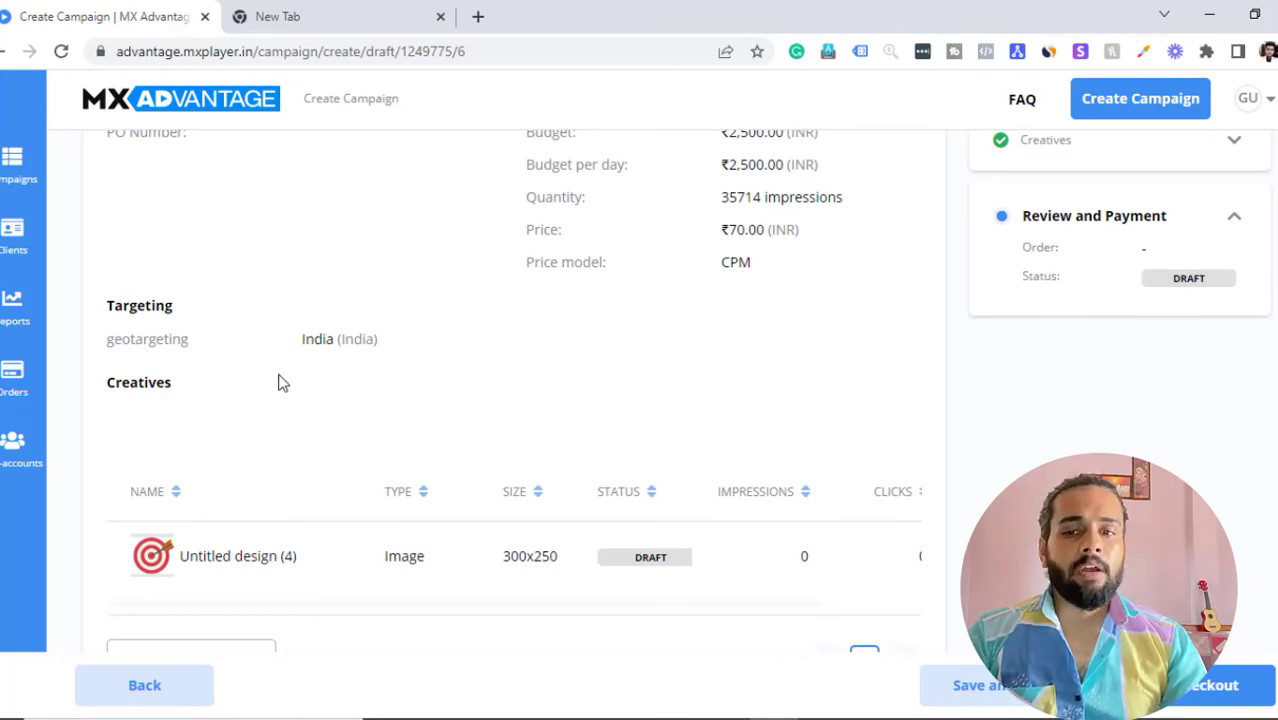
pyautogui.scroll(-2, 280, 383)
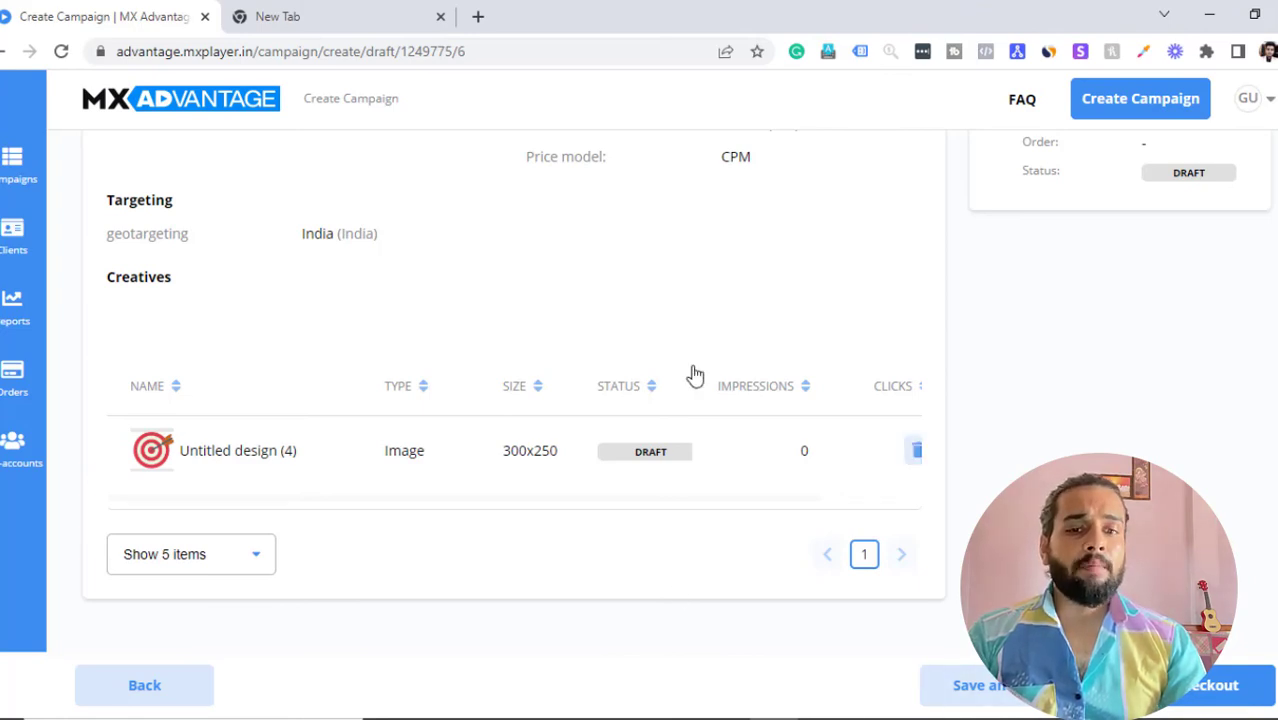
pyautogui.scroll(1, 713, 338)
pyautogui.scroll(2, 710, 340)
pyautogui.scroll(2, 712, 341)
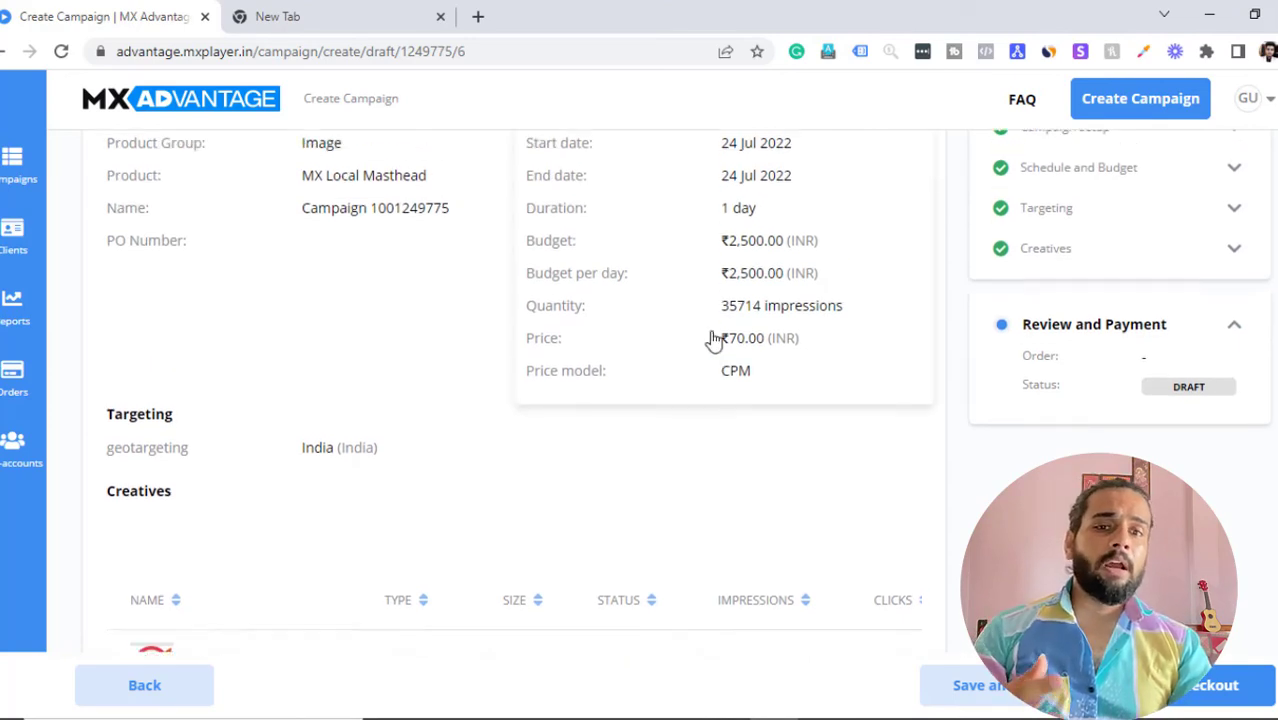
pyautogui.scroll(2, 712, 341)
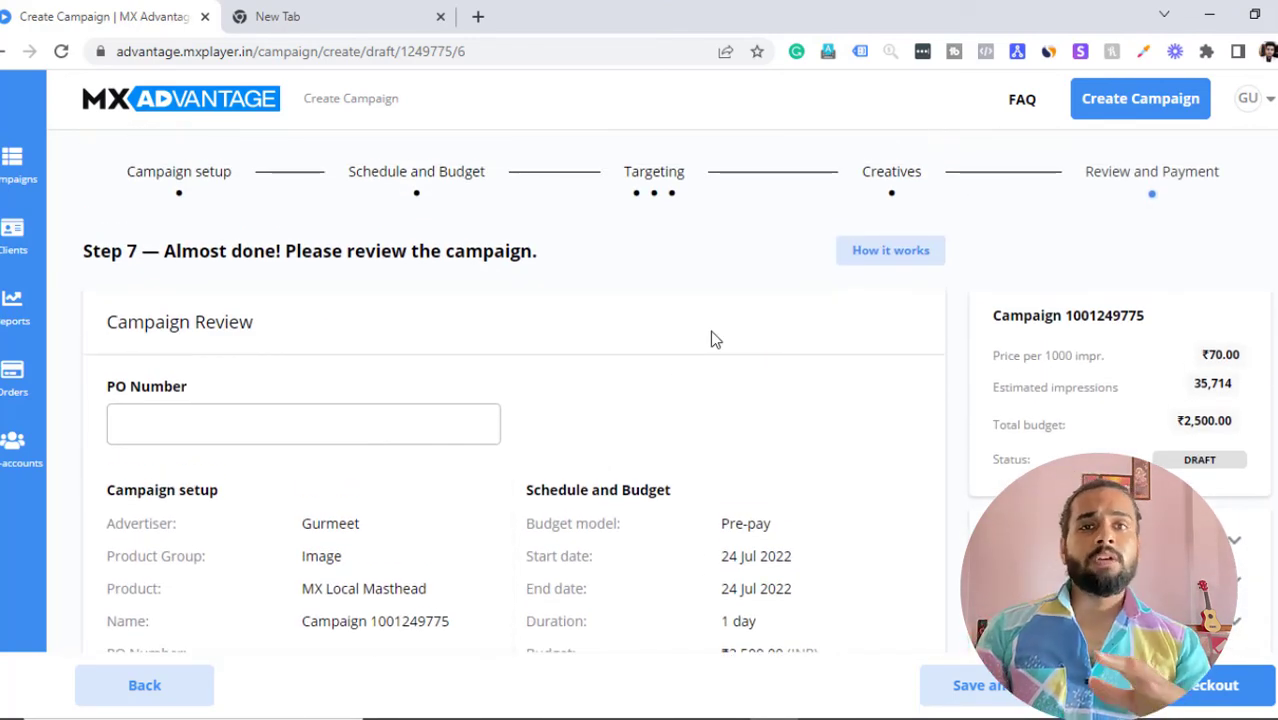